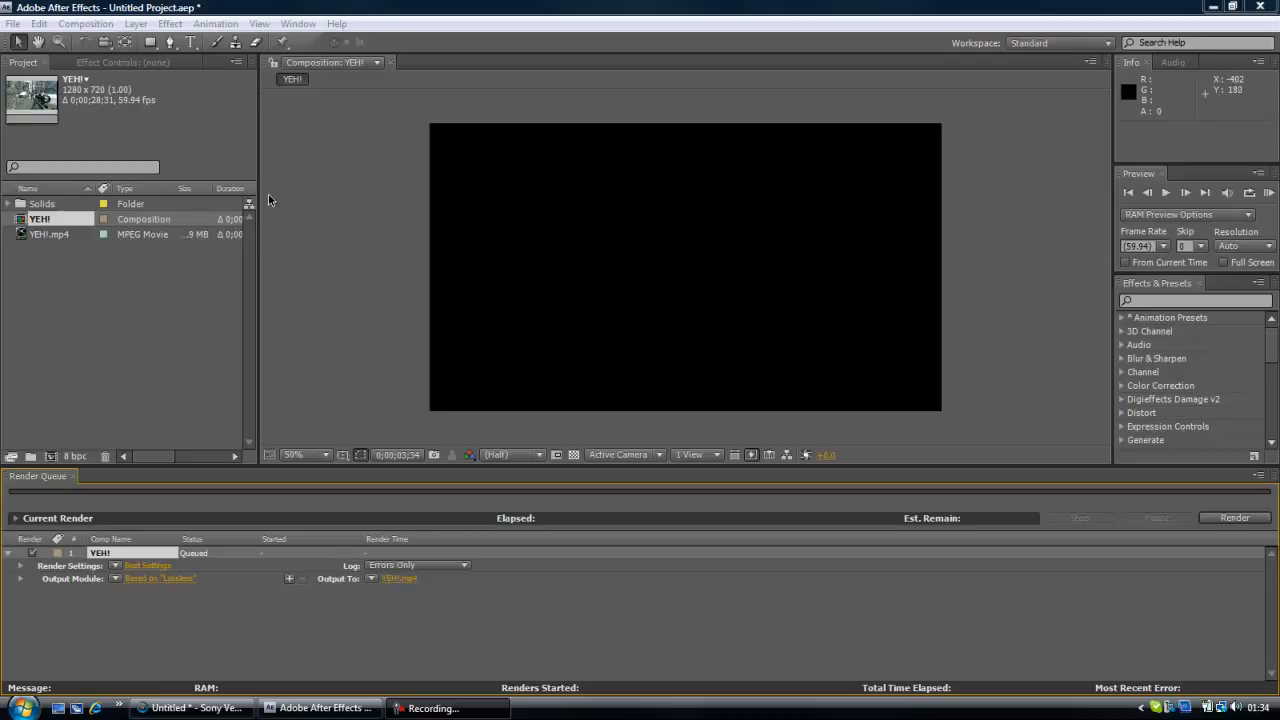
# Create a new composition from the YEH!.mp4 footage.
pyautogui.click(163, 254)
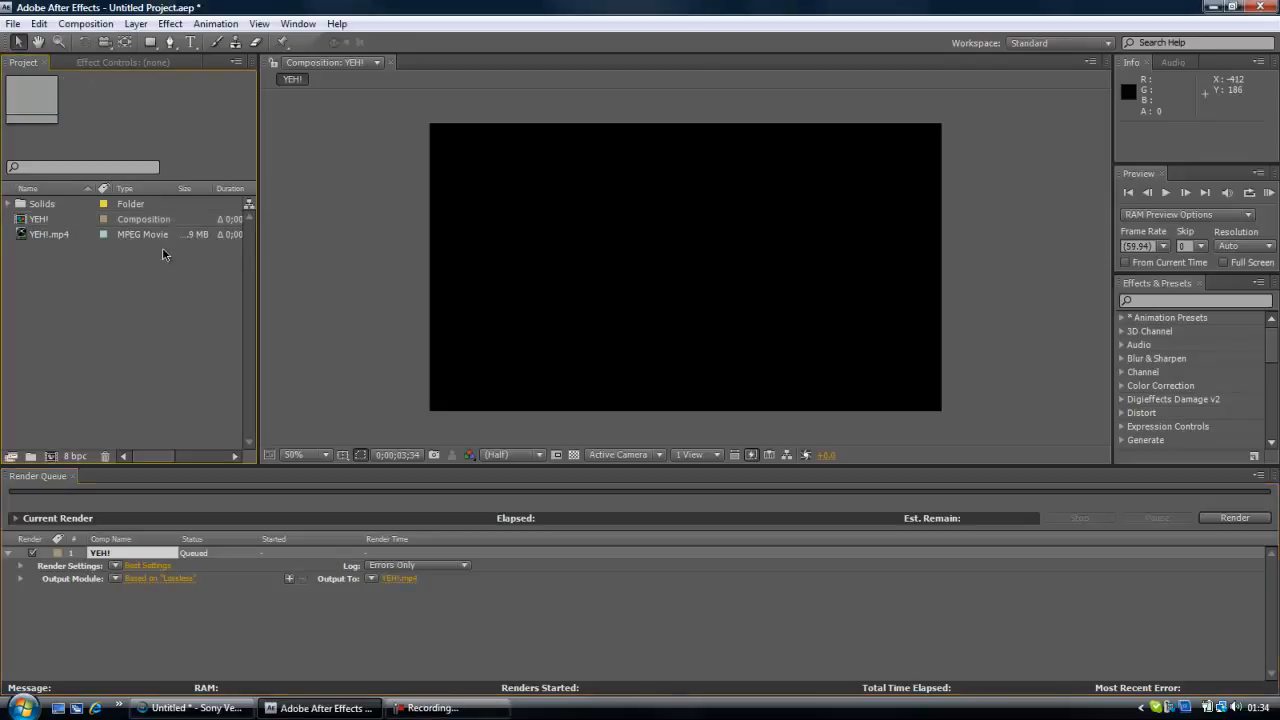
pyautogui.click(64, 236)
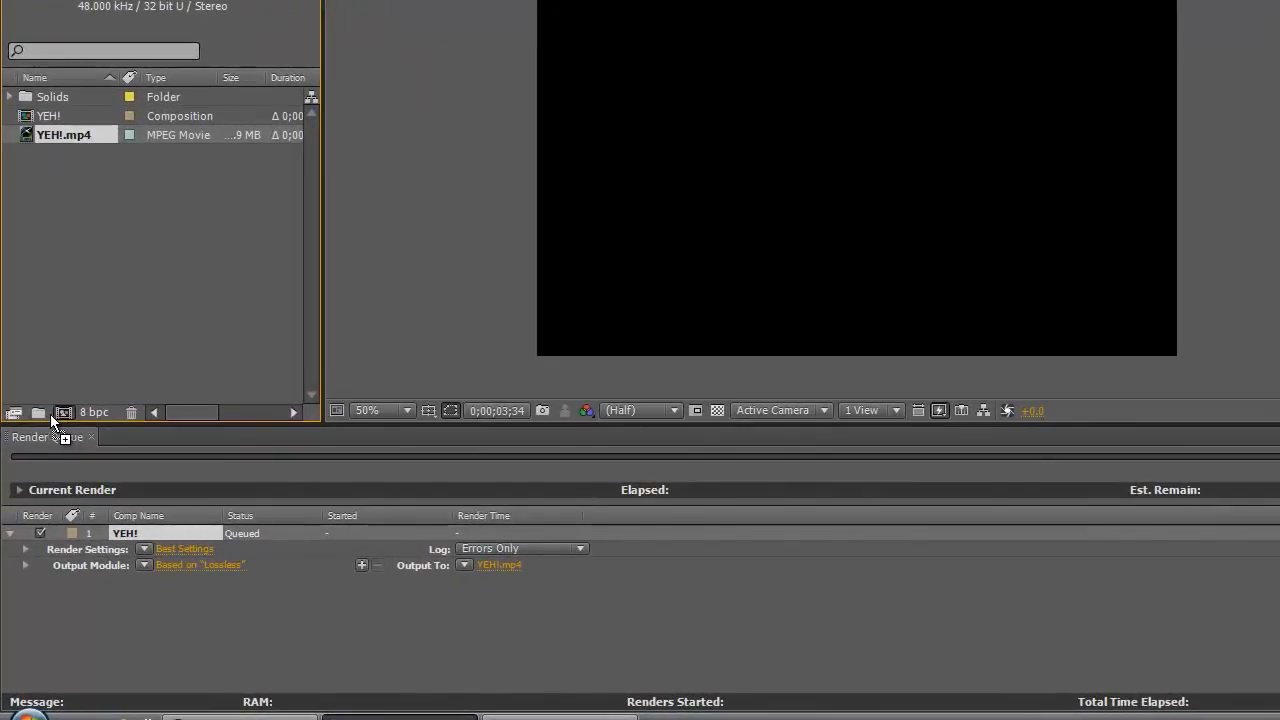
pyautogui.moveTo(61, 413); pyautogui.dragTo(62, 413)
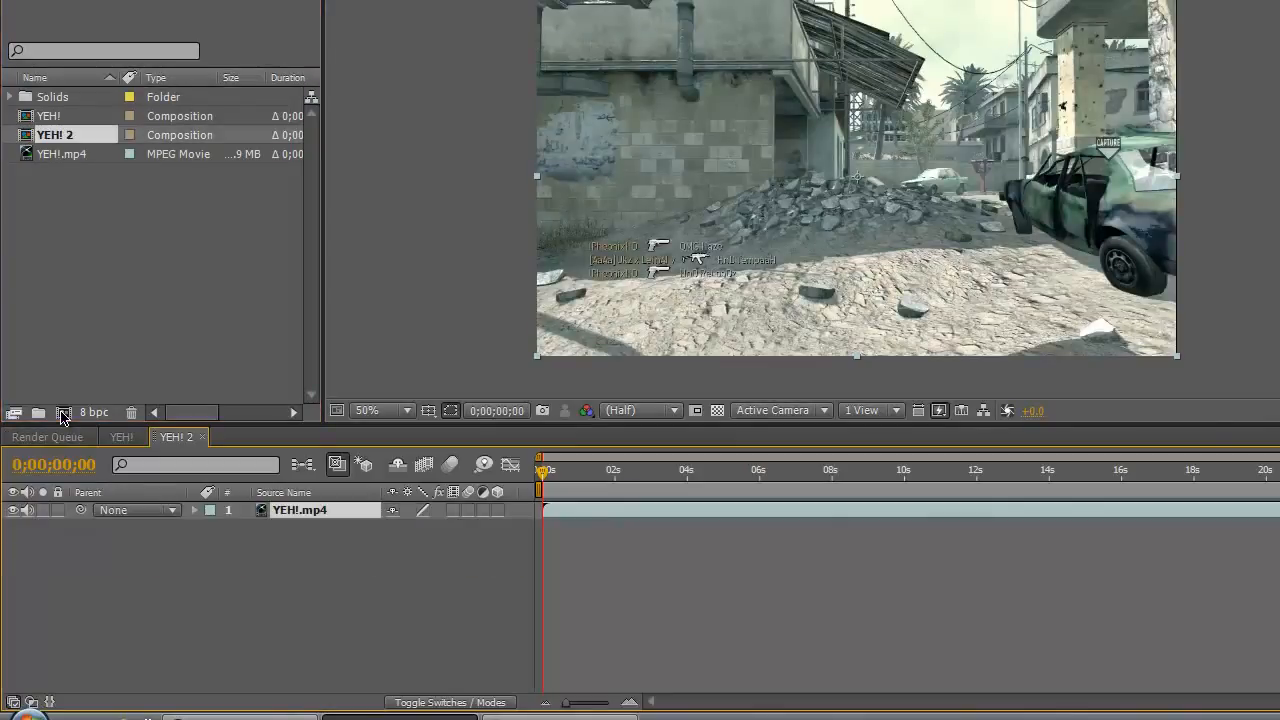
# Move the current time to 0;00;05;08 and add an adjustment layer above the YEH!.mp4 footage.
pyautogui.click(764, 482)
pyautogui.moveTo(764, 482); pyautogui.dragTo(725, 482)
pyautogui.moveTo(725, 73); pyautogui.dragTo(728, 72)
pyautogui.click(362, 612)
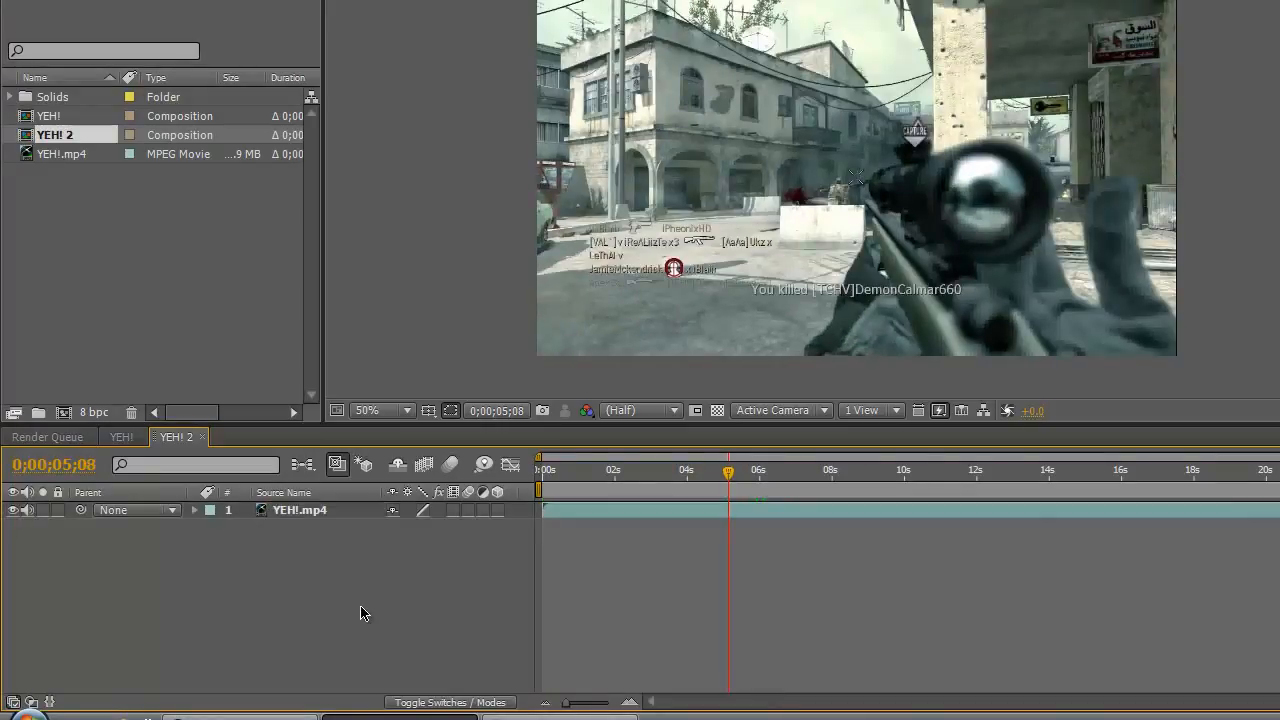
pyautogui.hotkey('ctrl', 'alt', 'y')
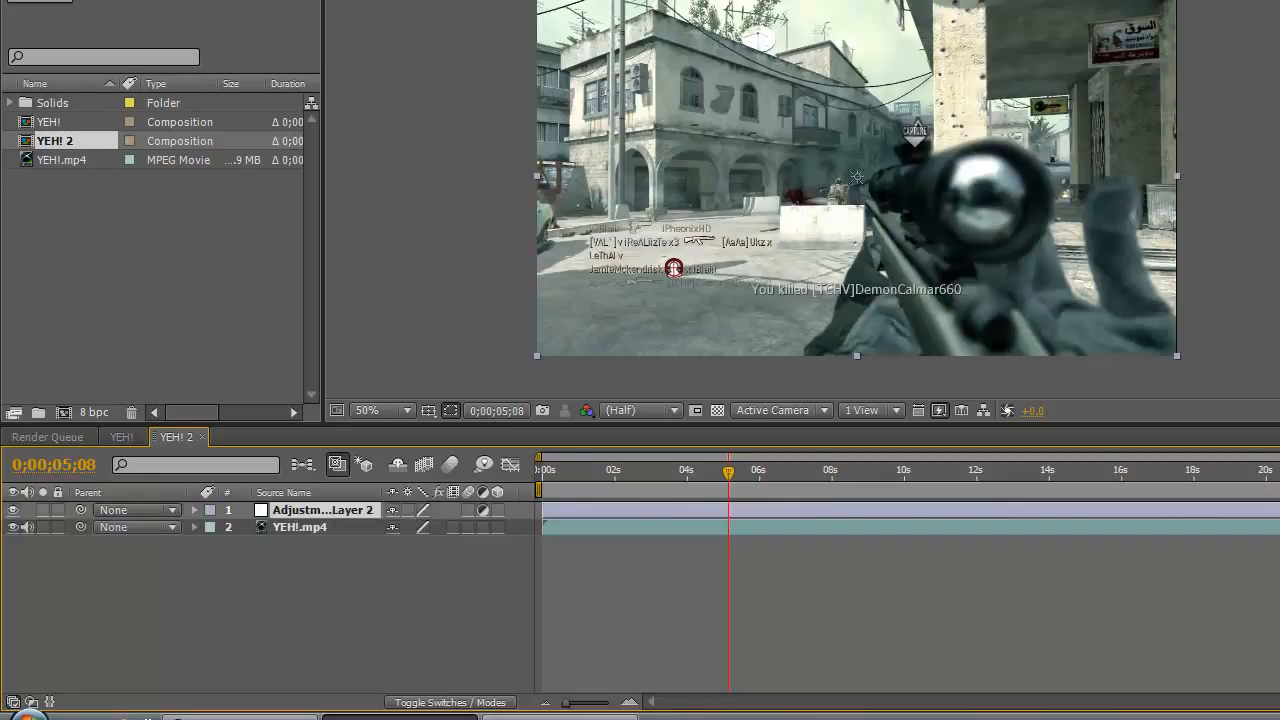
# Apply the Curves effect to the adjustment layer and load the saved curve file from the CC folder.
pyautogui.click(210, 0)
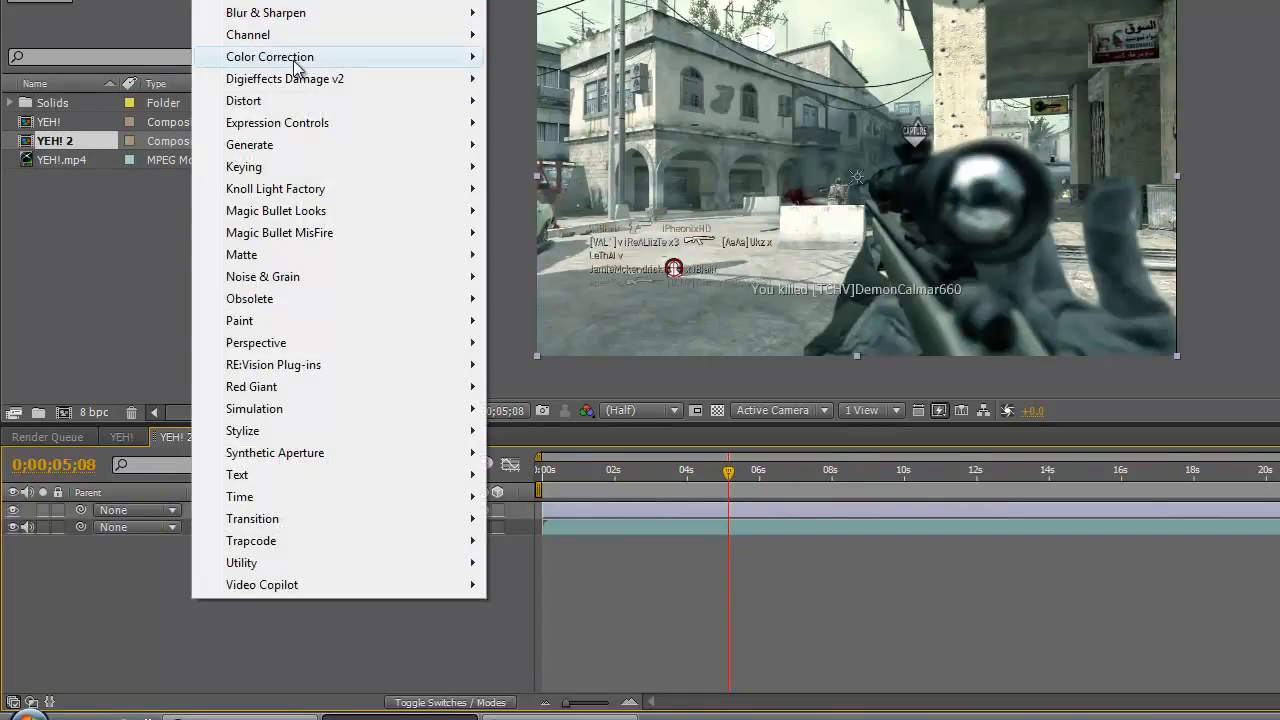
pyautogui.moveTo(294, 61)
pyautogui.click(534, 386)
pyautogui.click(237, 110)
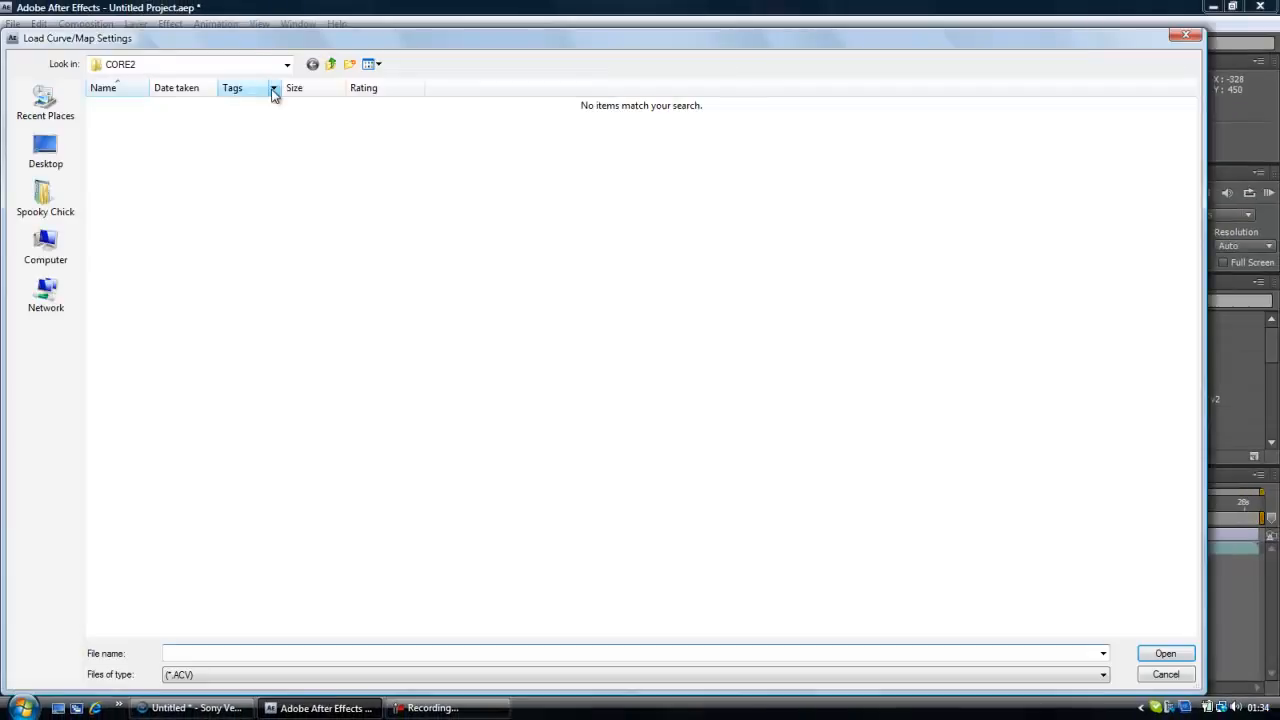
pyautogui.click(333, 62)
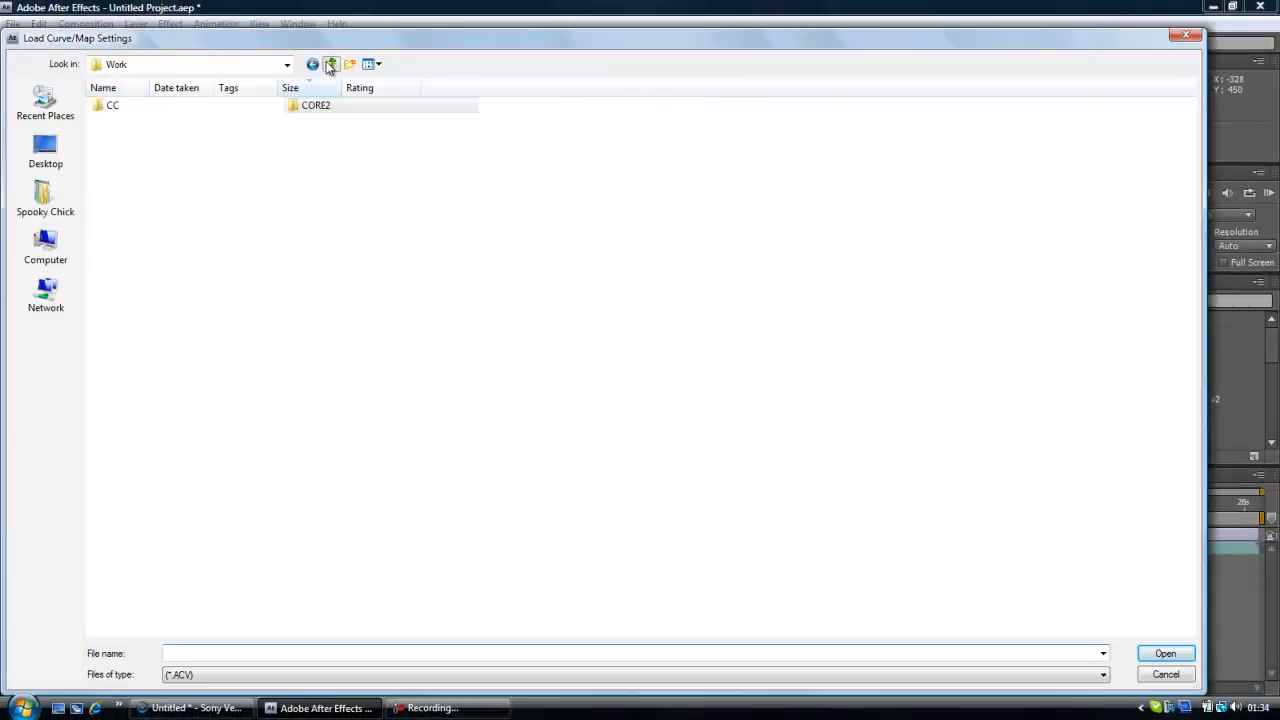
pyautogui.doubleClick(162, 102)
pyautogui.doubleClick(162, 104)
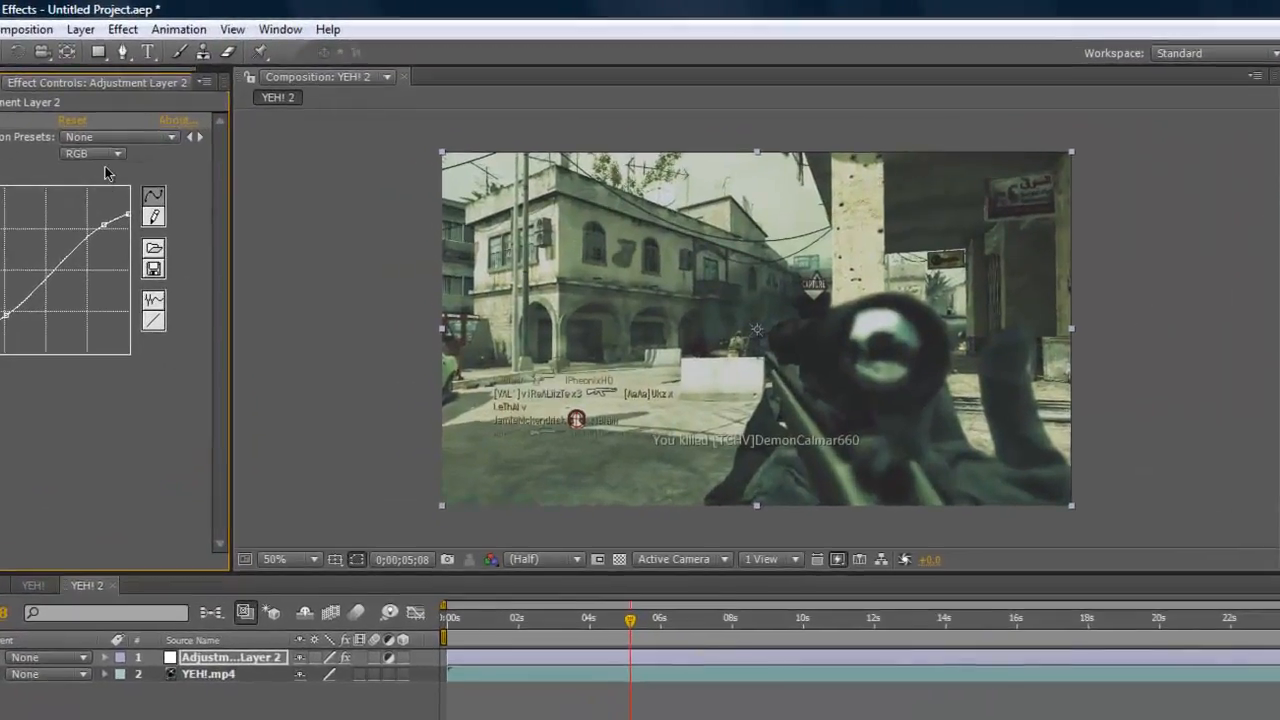
# Examine the loaded curve in the Red, Green and Blue channels and return to the RGB channel.
pyautogui.click(92, 153)
pyautogui.click(104, 179)
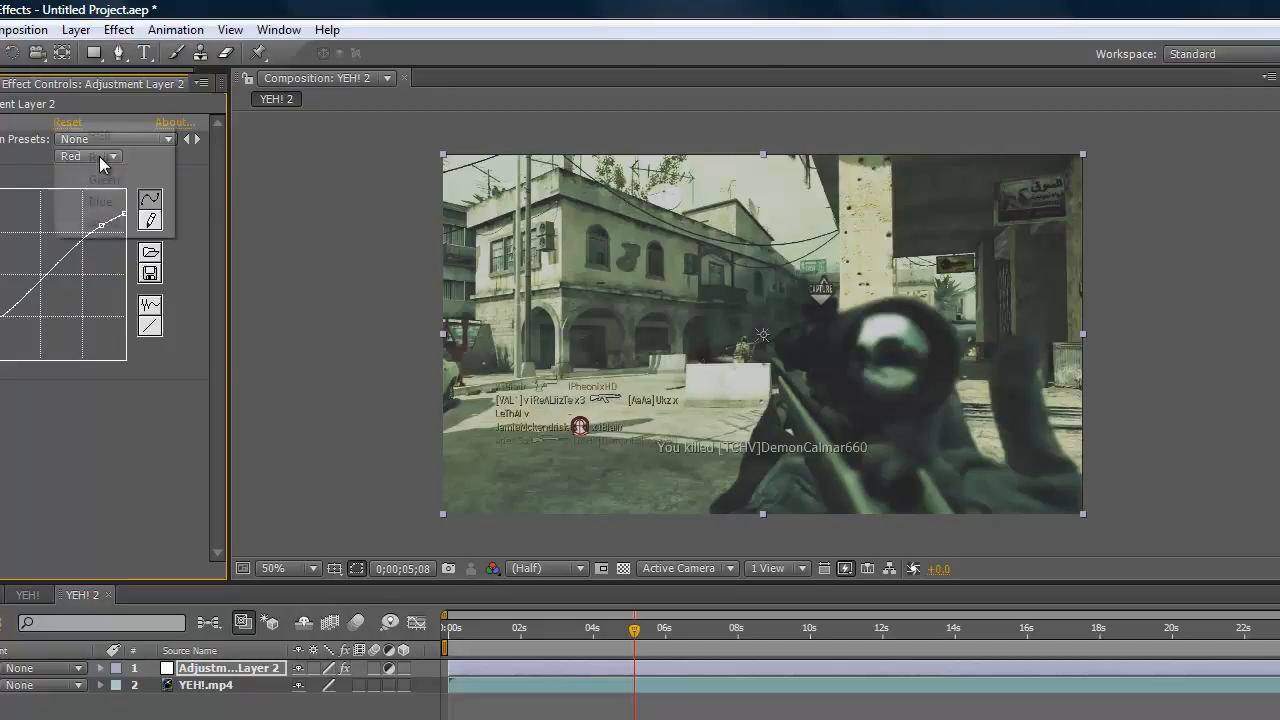
pyautogui.click(99, 157)
pyautogui.click(100, 178)
pyautogui.click(99, 157)
pyautogui.click(97, 185)
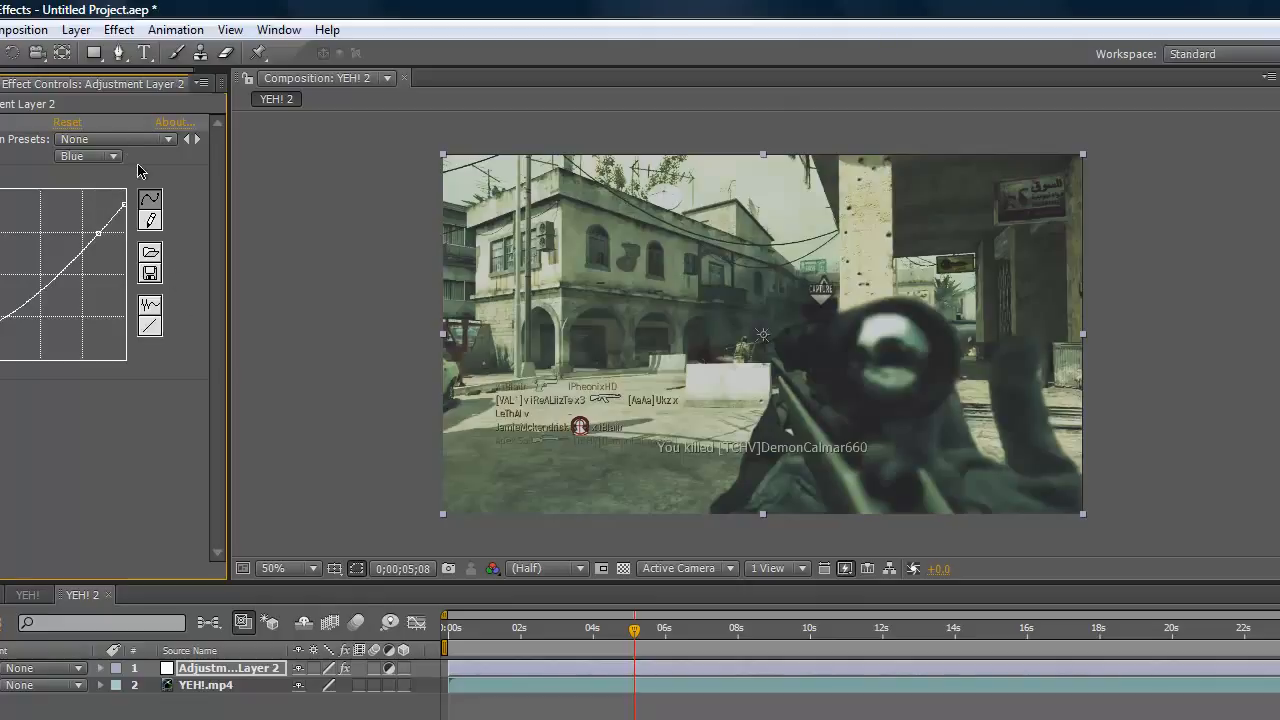
pyautogui.click(96, 156)
pyautogui.click(100, 135)
pyautogui.click(108, 156)
pyautogui.click(106, 135)
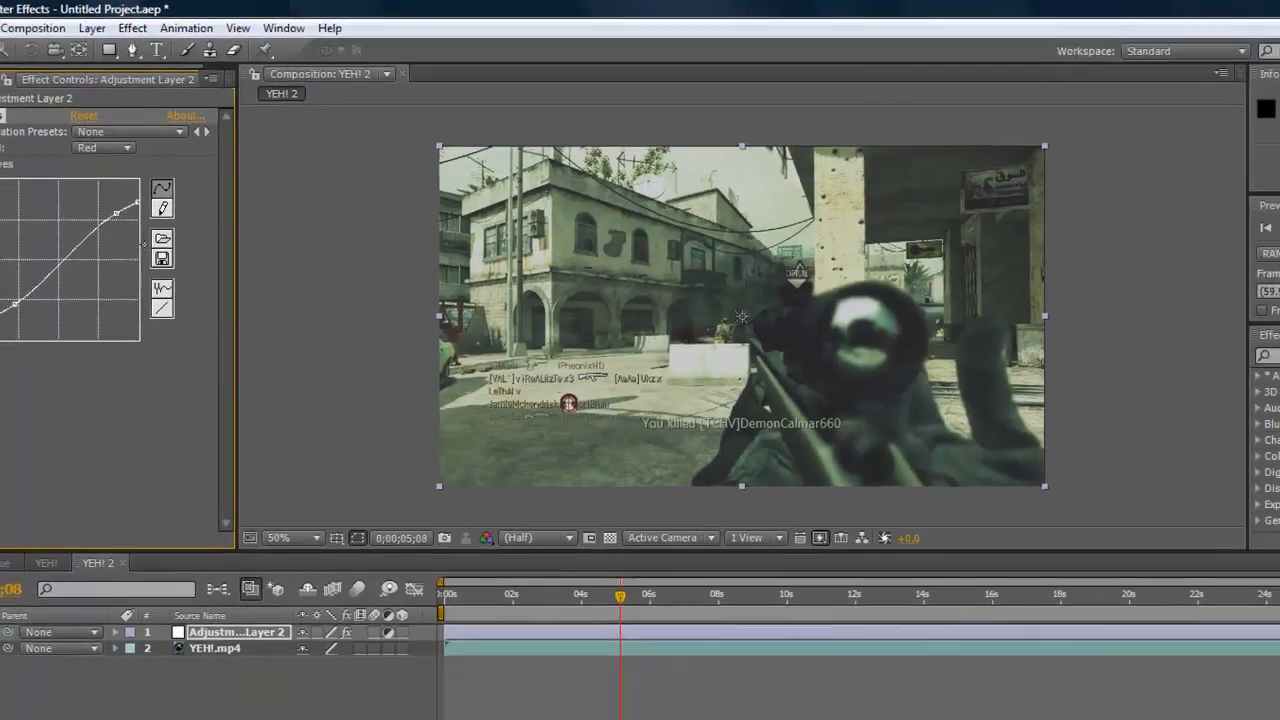
# Collapse the Curves effect and add the Magic Bullet Looks effect to the adjustment layer.
pyautogui.click(8, 98)
pyautogui.click(170, 24)
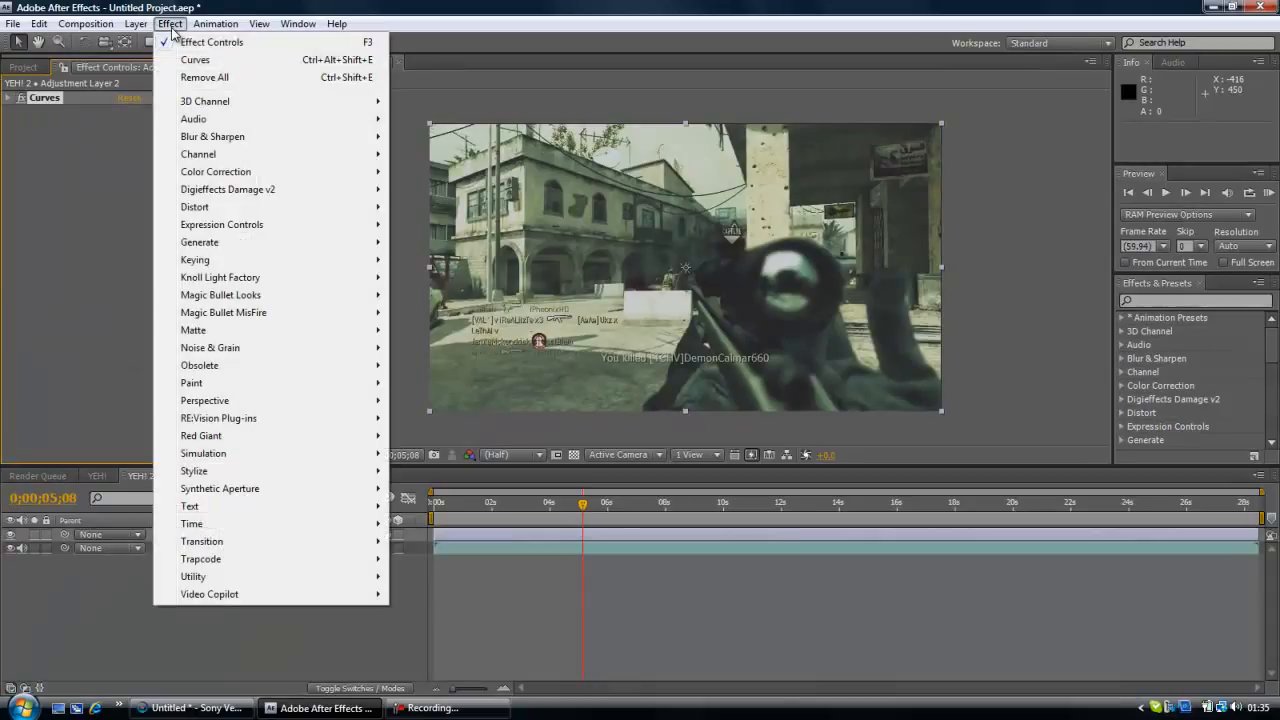
pyautogui.moveTo(337, 300)
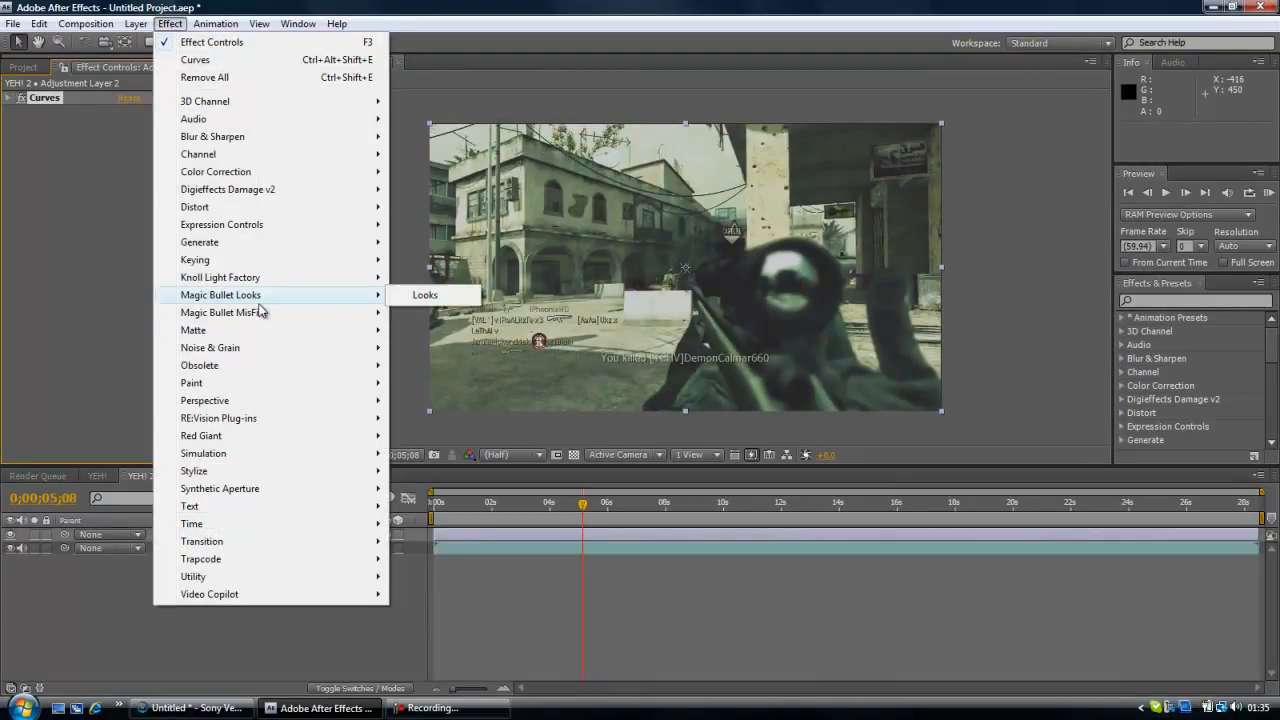
pyautogui.click(396, 297)
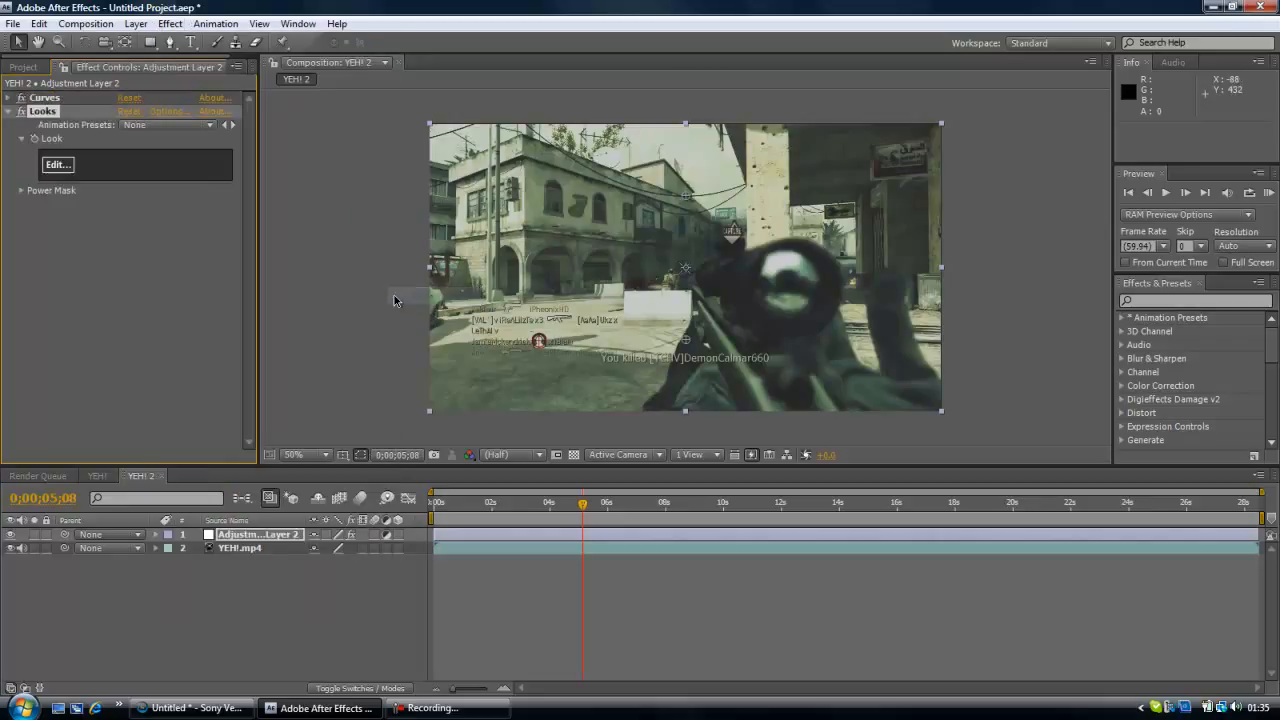
# Open the look for editing and choose the custom look "sexy".
pyautogui.click(66, 167)
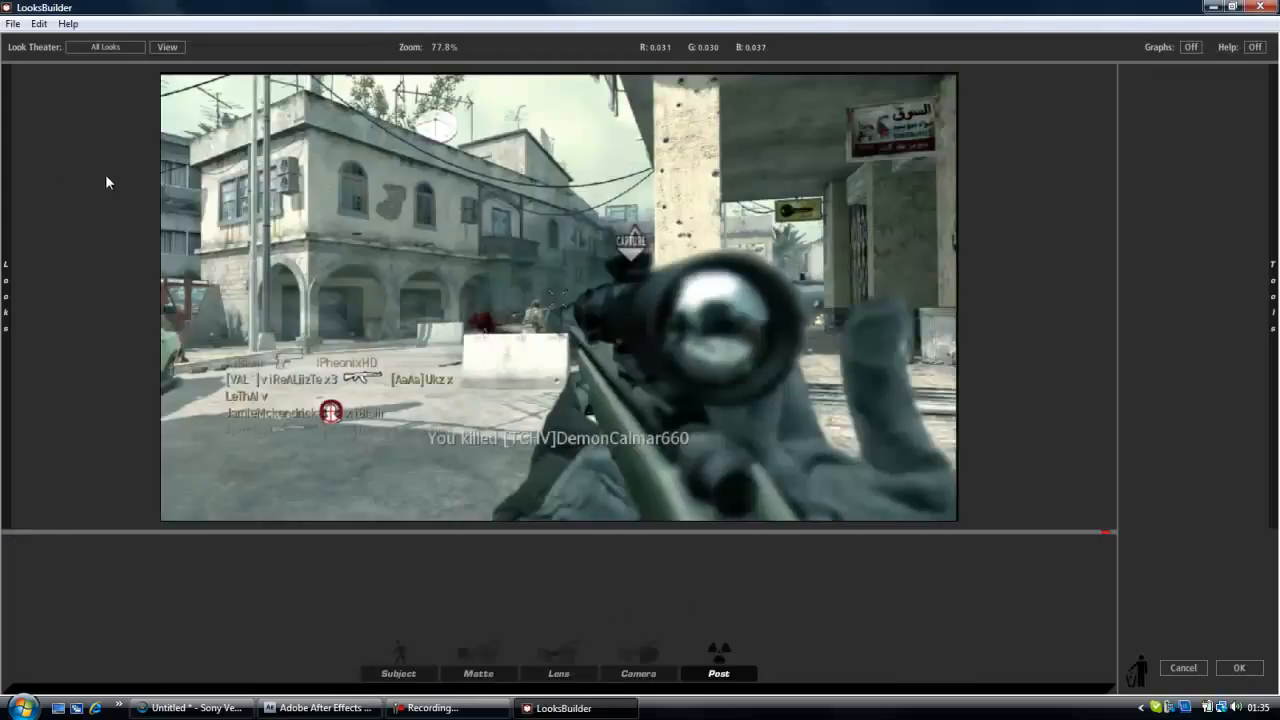
pyautogui.moveTo(6, 300)
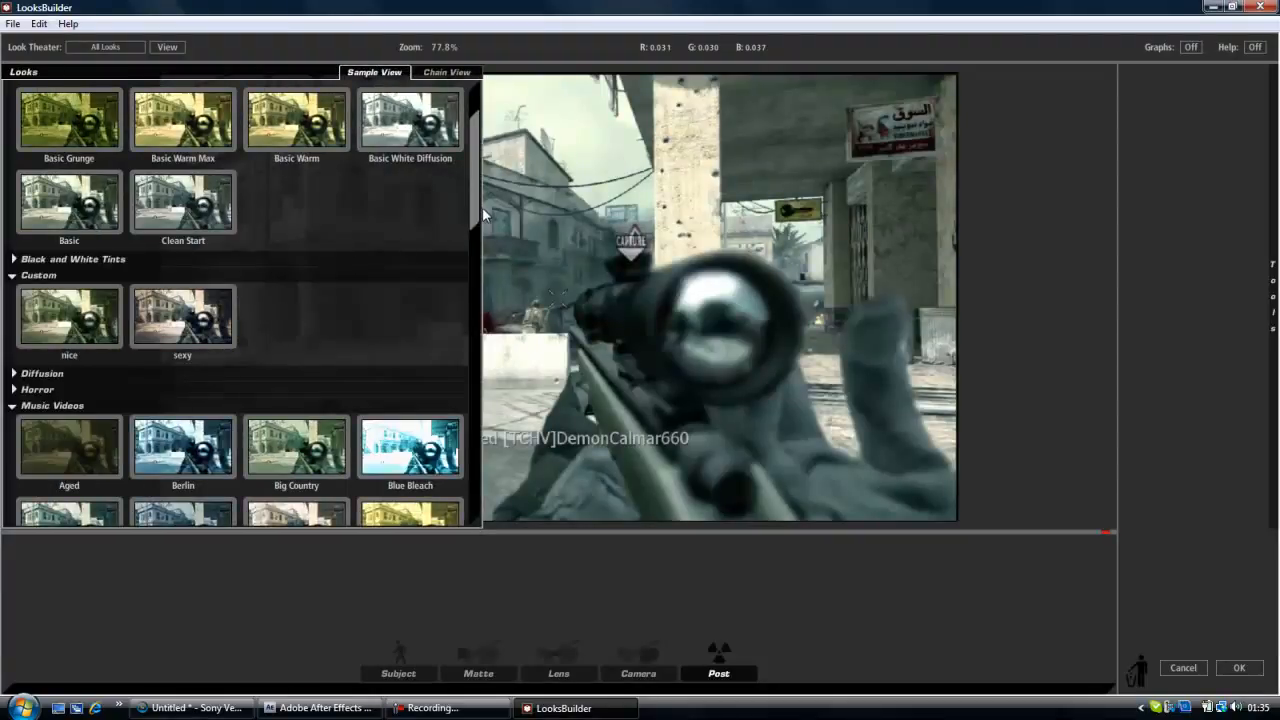
pyautogui.moveTo(476, 217); pyautogui.dragTo(440, 260)
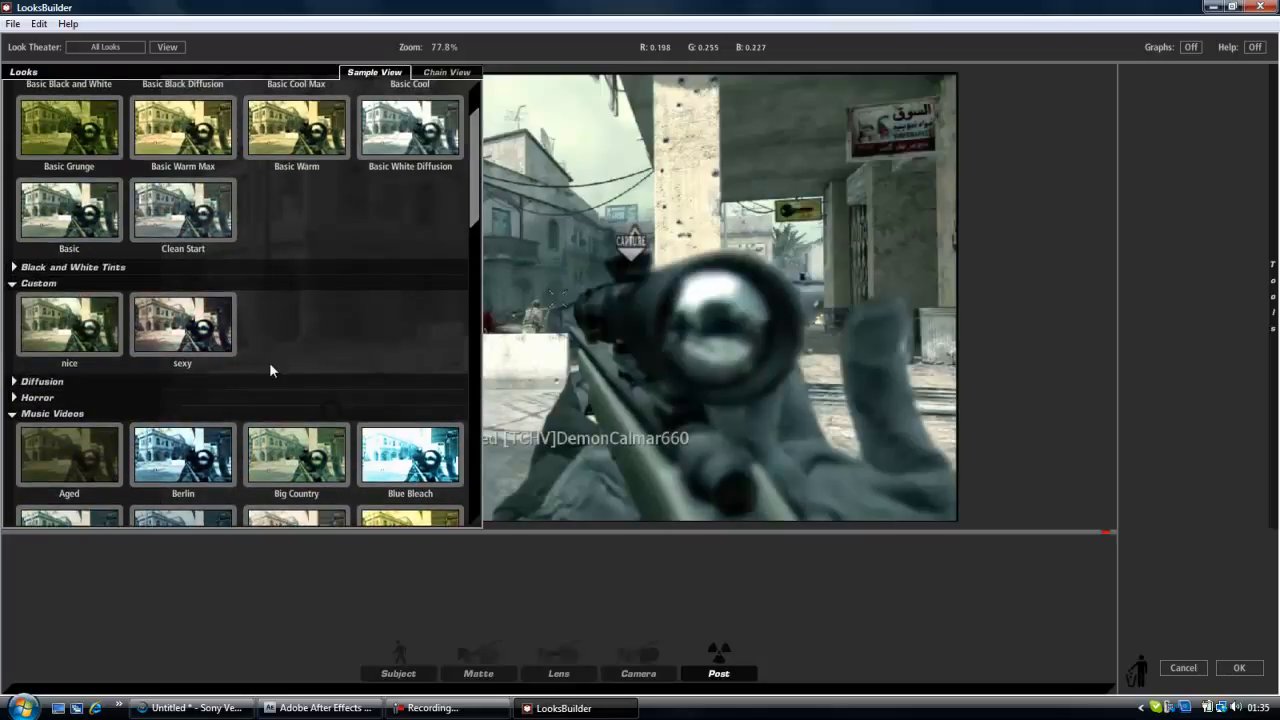
pyautogui.click(218, 333)
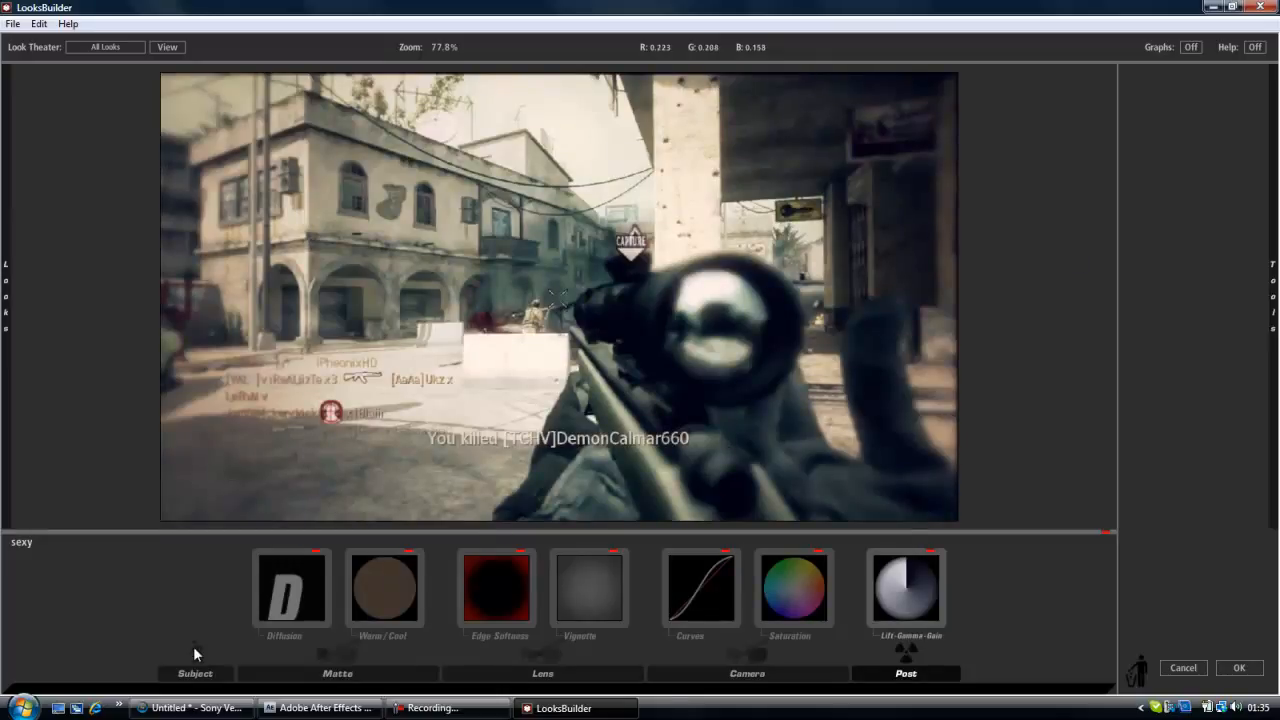
# Review the look's Warm/Cool, Edge Softness, Vignette, Curves, Saturation and Lift-Gamma-Gain settings, and apply the look to the adjustment layer.
pyautogui.click(394, 571)
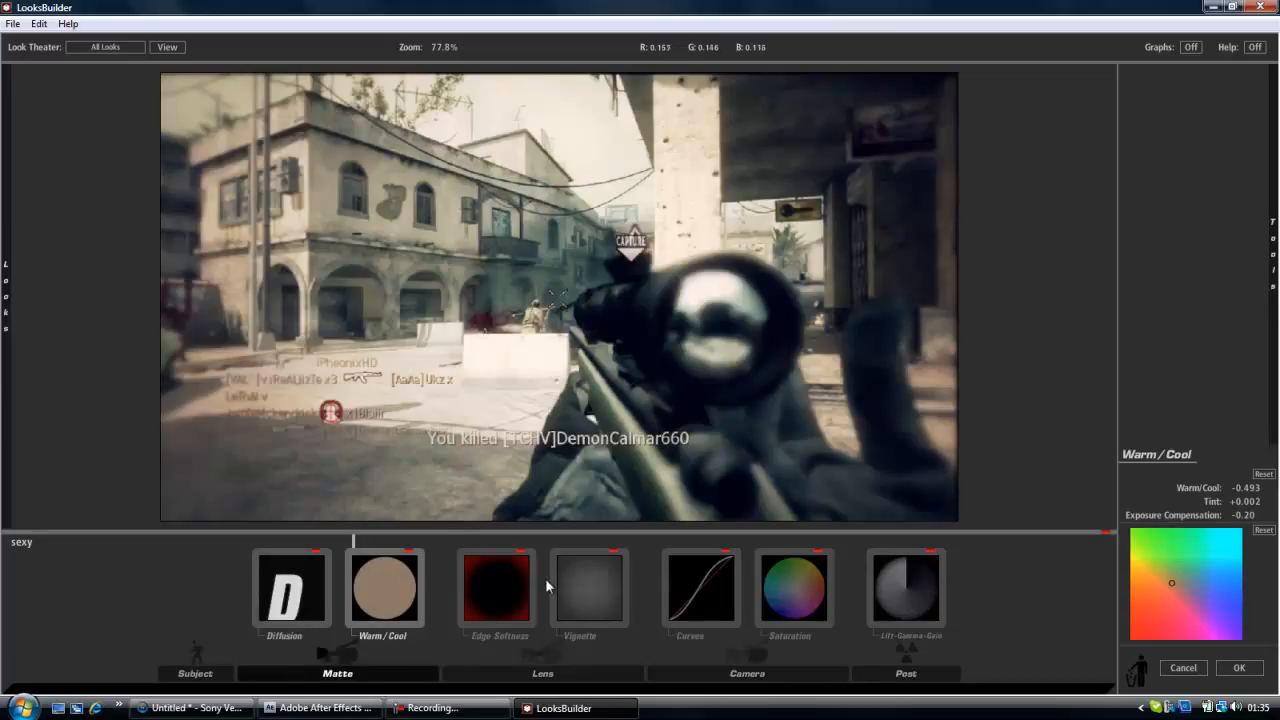
pyautogui.click(513, 578)
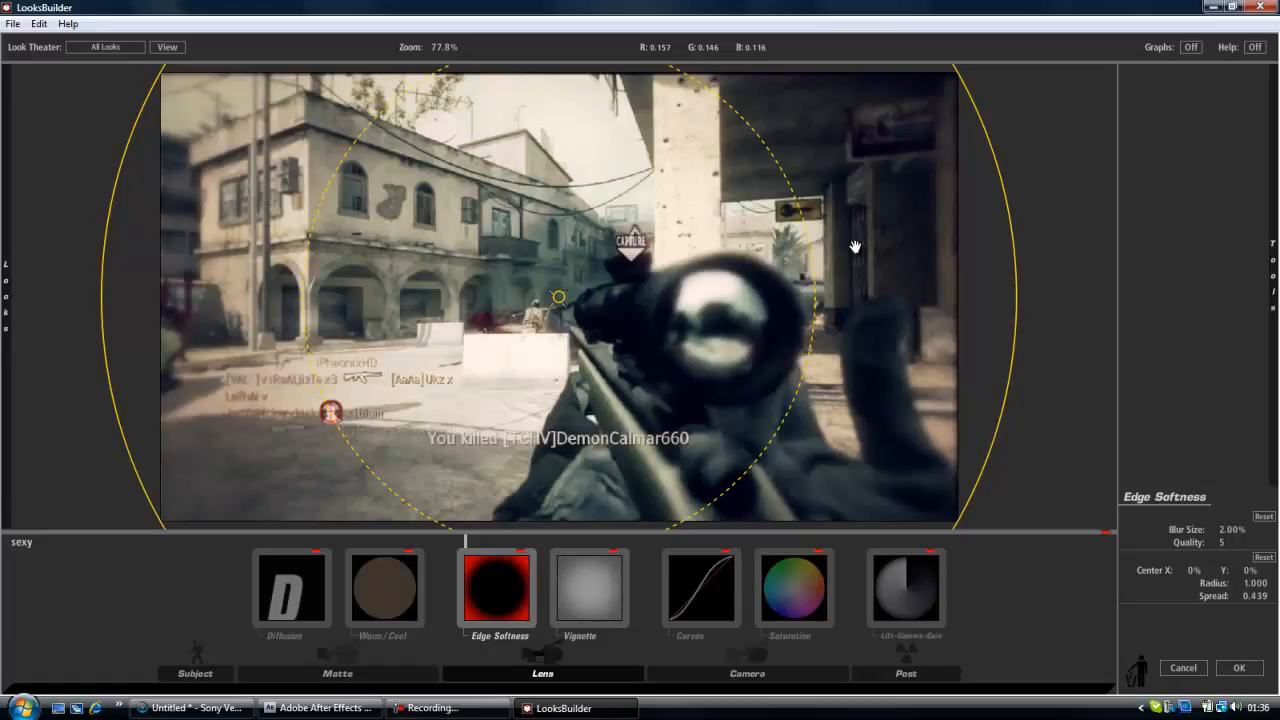
pyautogui.click(592, 622)
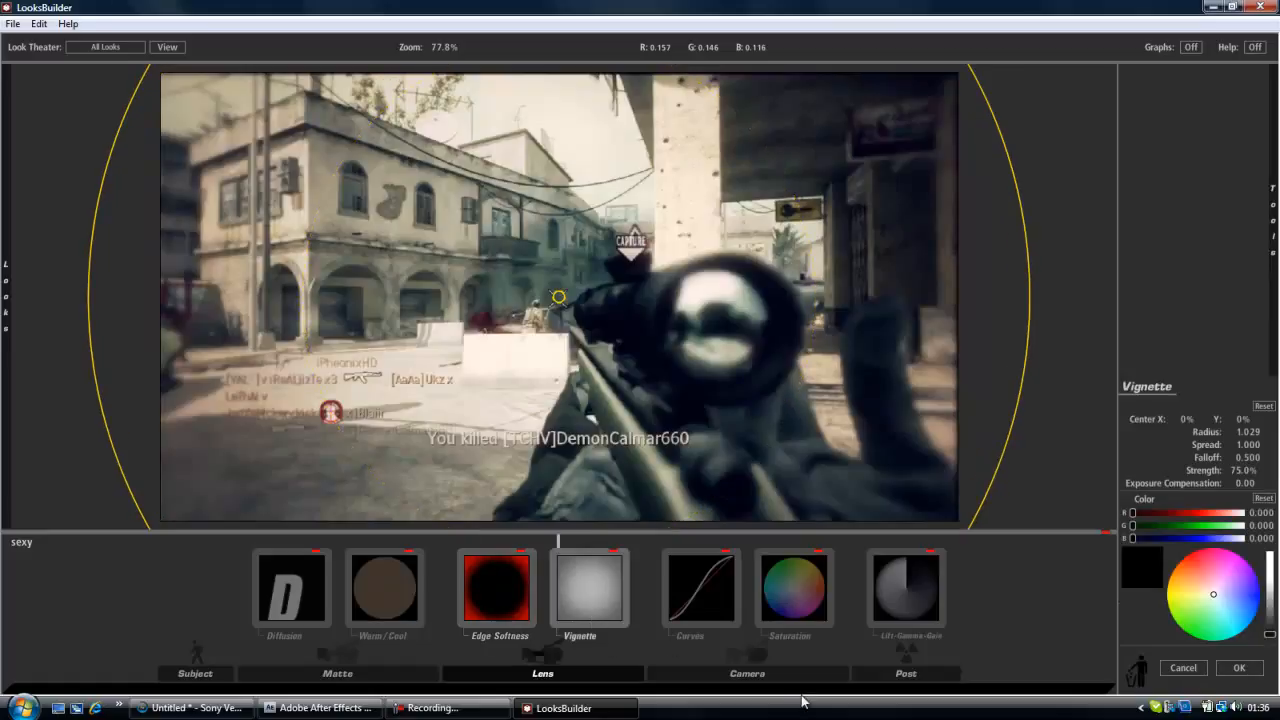
pyautogui.click(701, 620)
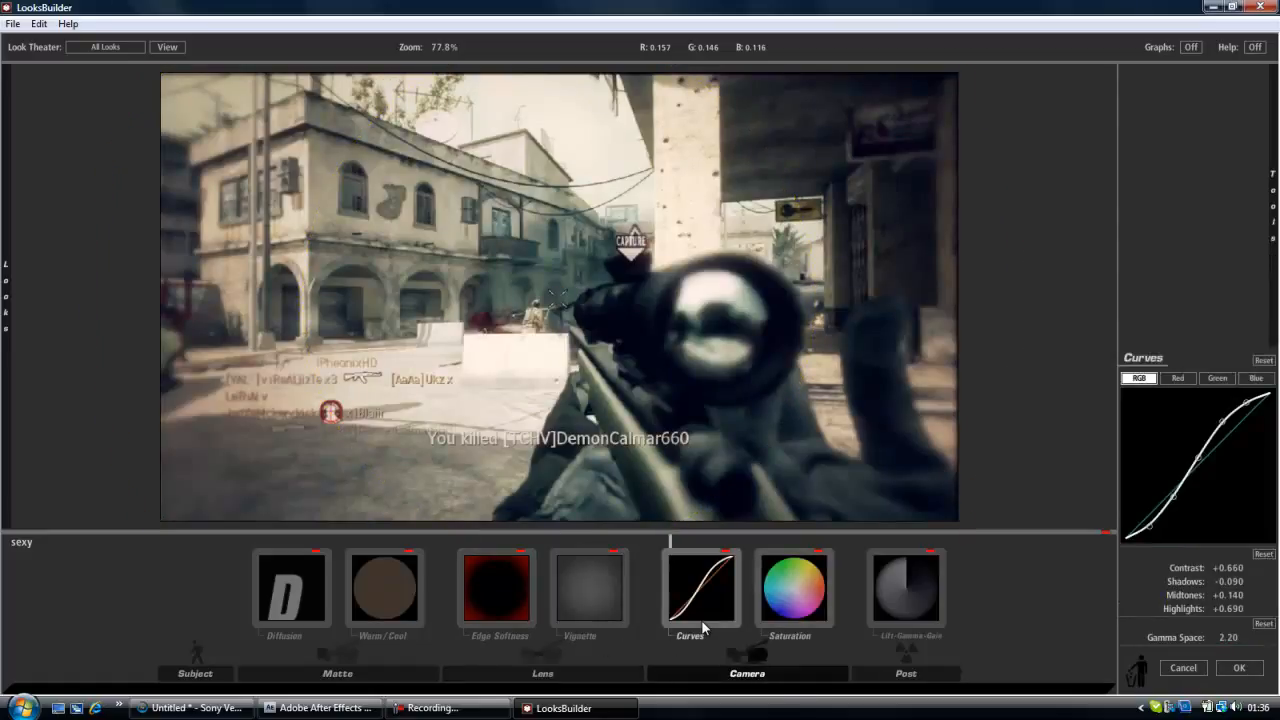
pyautogui.click(1178, 378)
pyautogui.click(1212, 378)
pyautogui.click(1250, 379)
pyautogui.click(1139, 379)
pyautogui.click(785, 630)
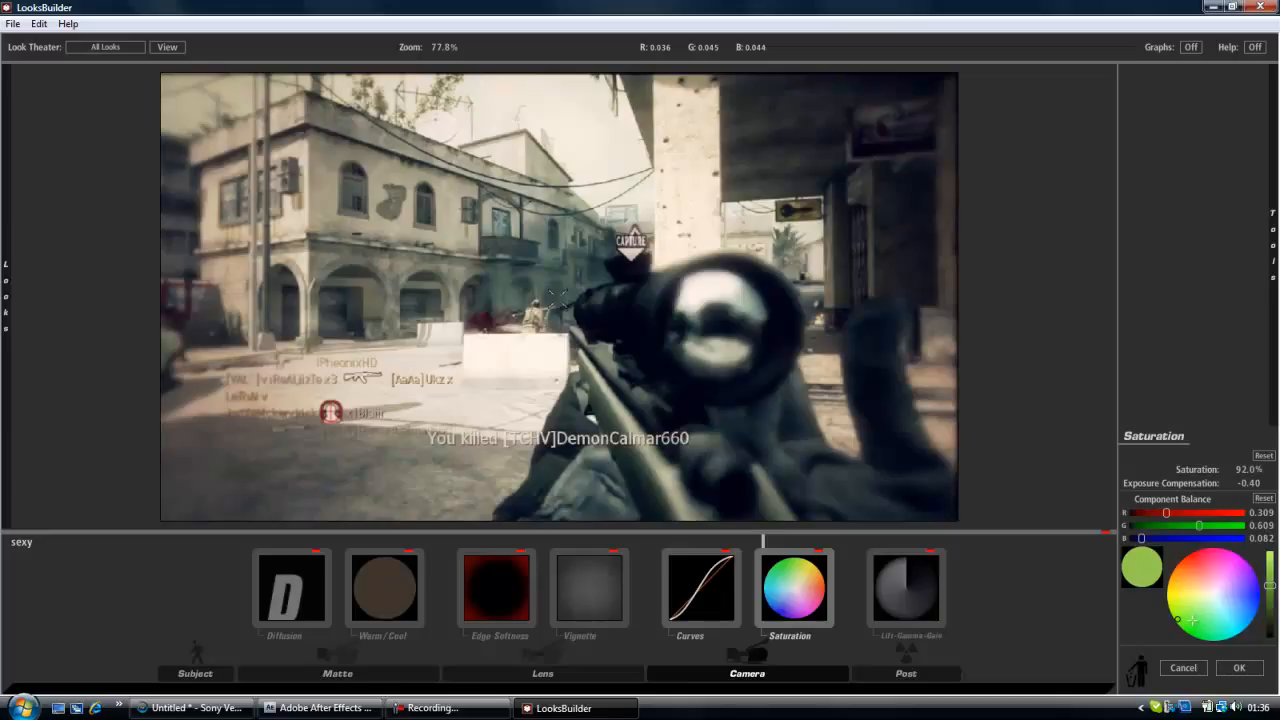
pyautogui.click(895, 592)
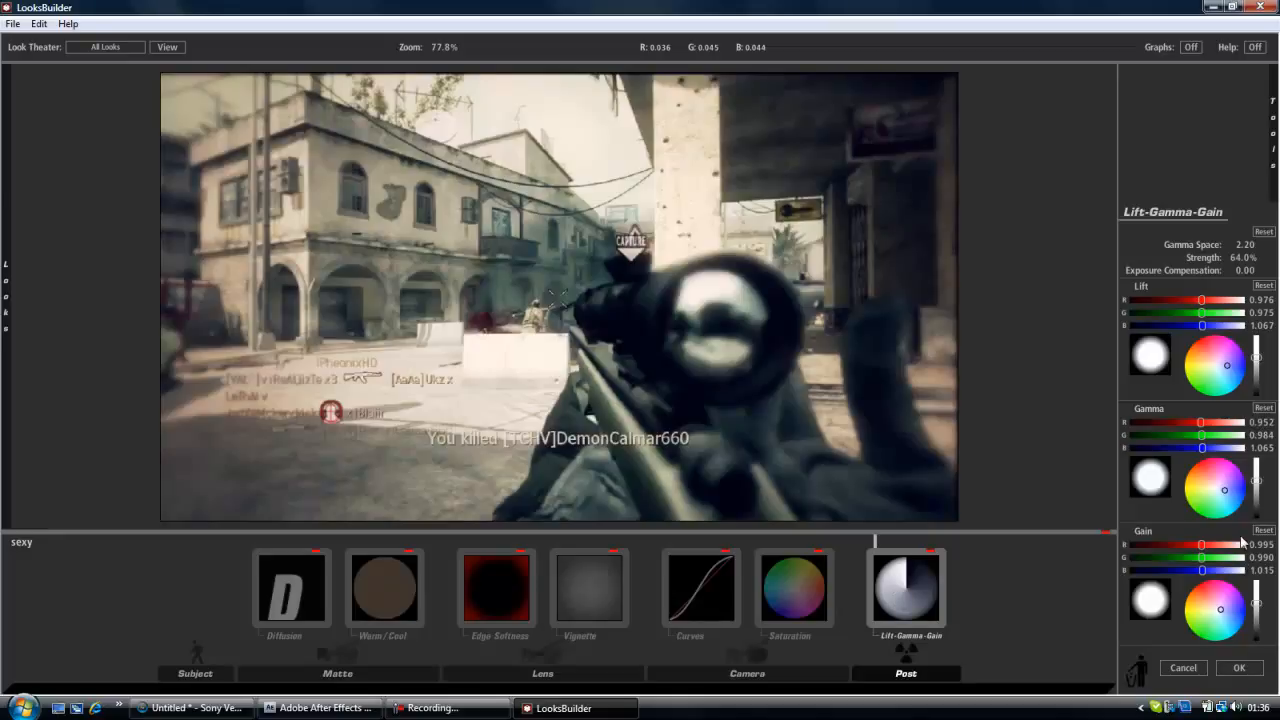
pyautogui.click(1254, 674)
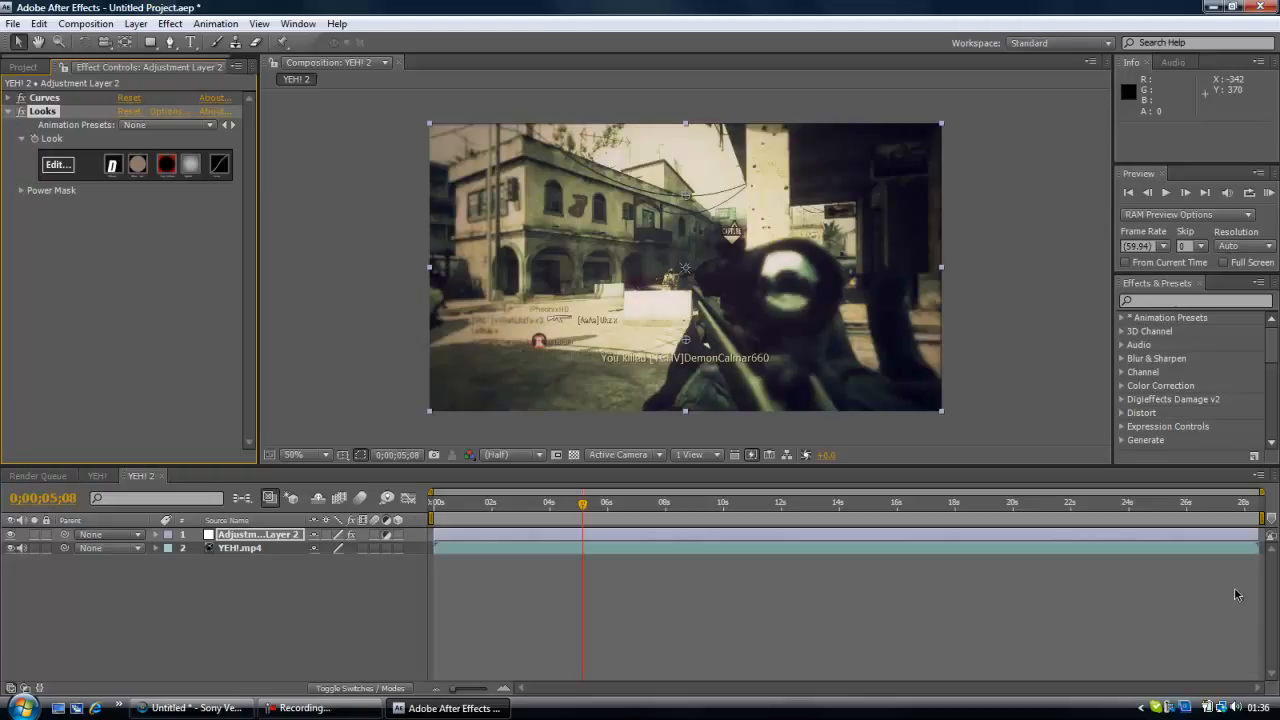
# Add the YEH! 2 composition to the render queue and delete the older YEH! item from it.
pyautogui.click(85, 23)
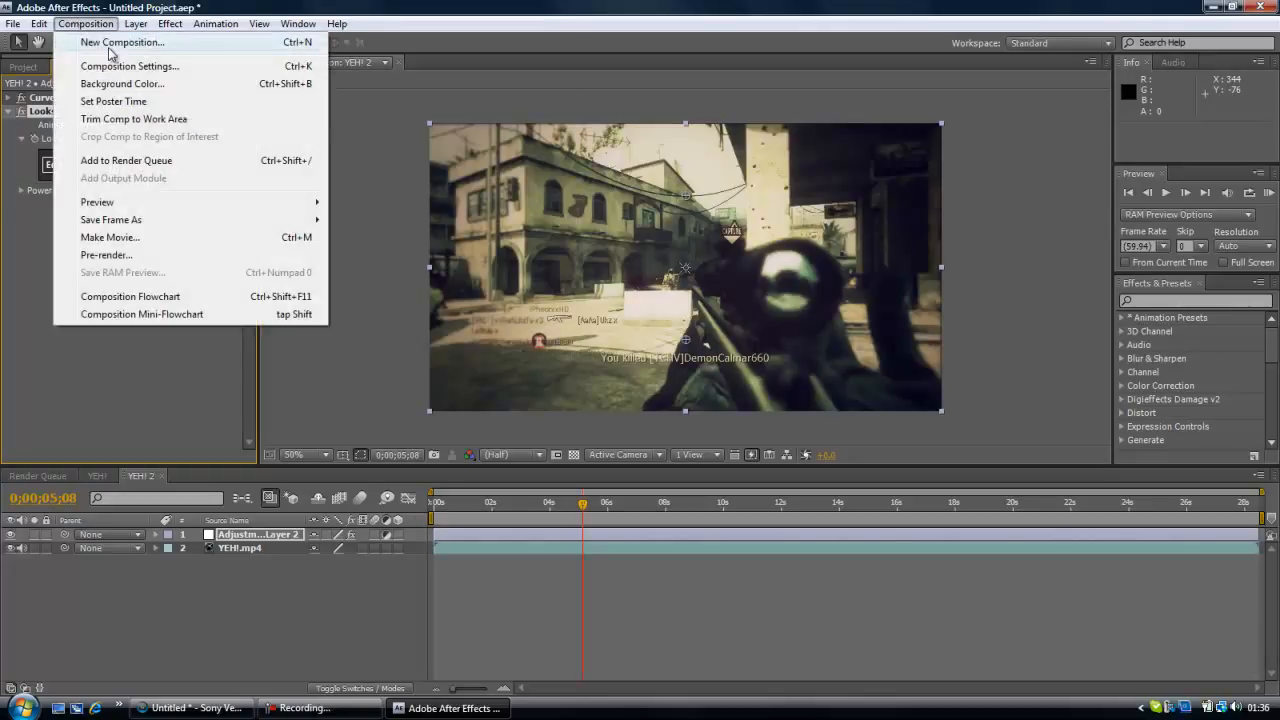
pyautogui.click(157, 162)
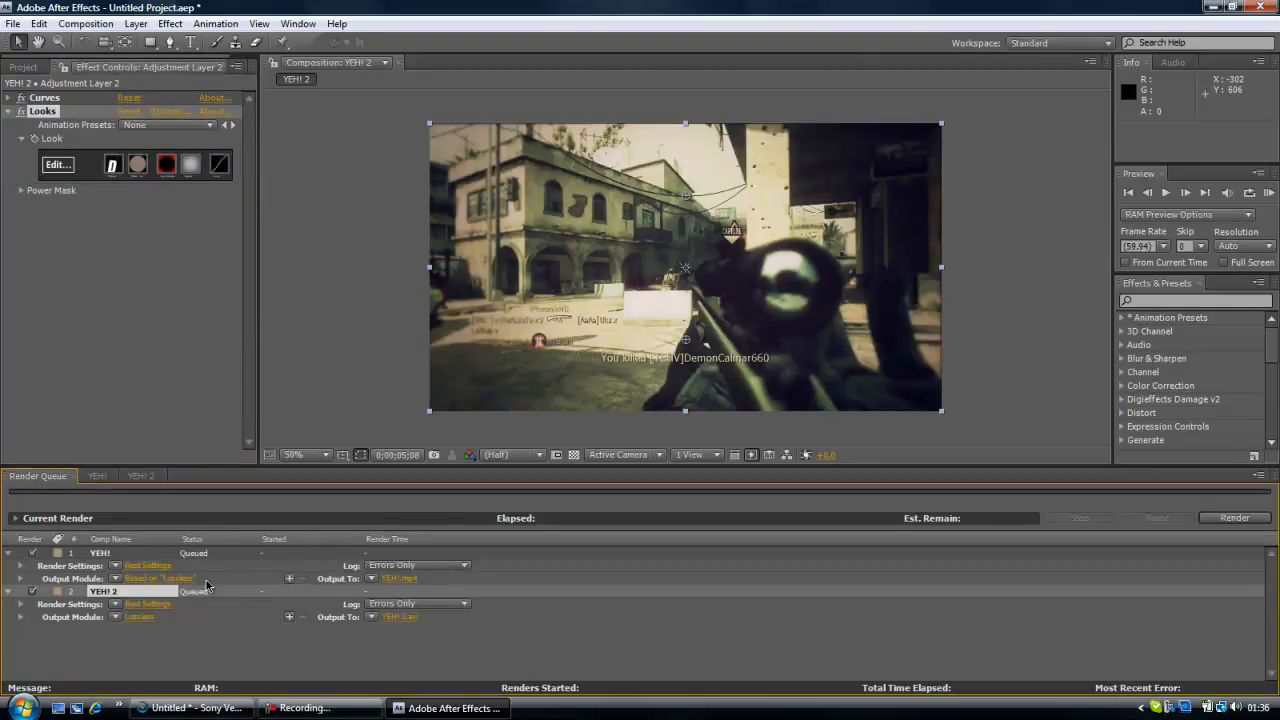
pyautogui.click(205, 549)
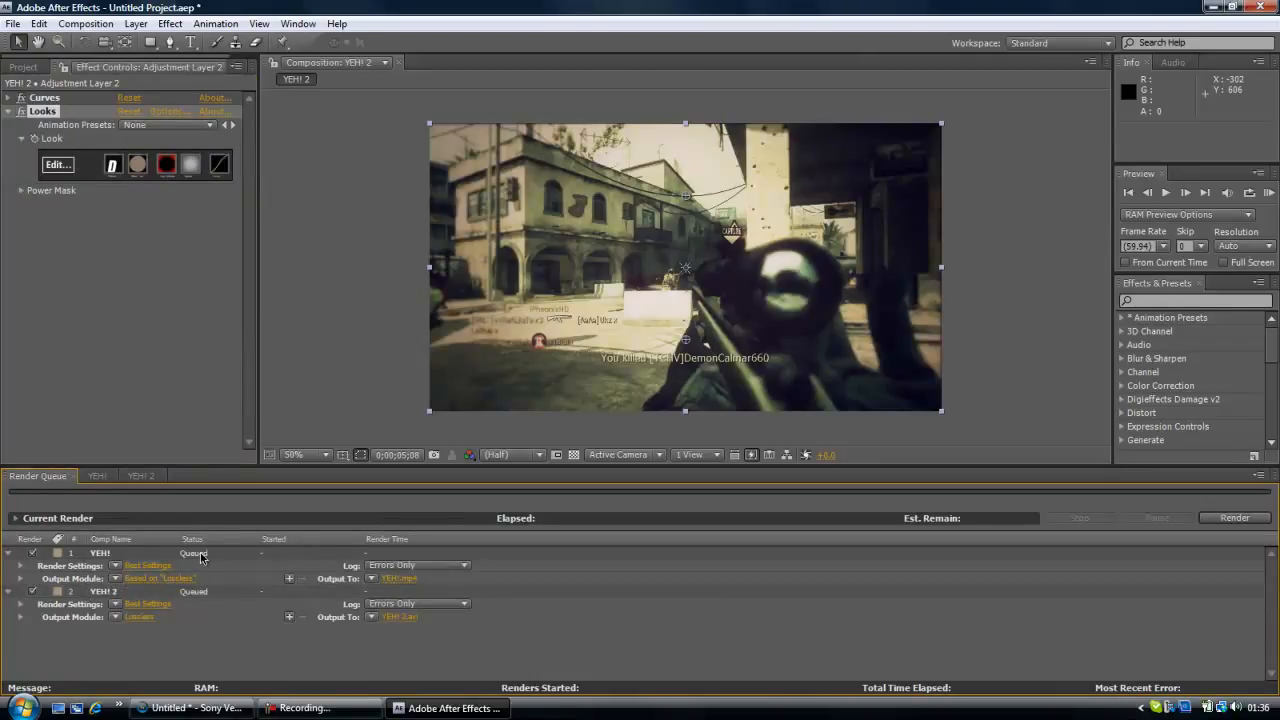
pyautogui.click(104, 554)
pyautogui.press('Delete')
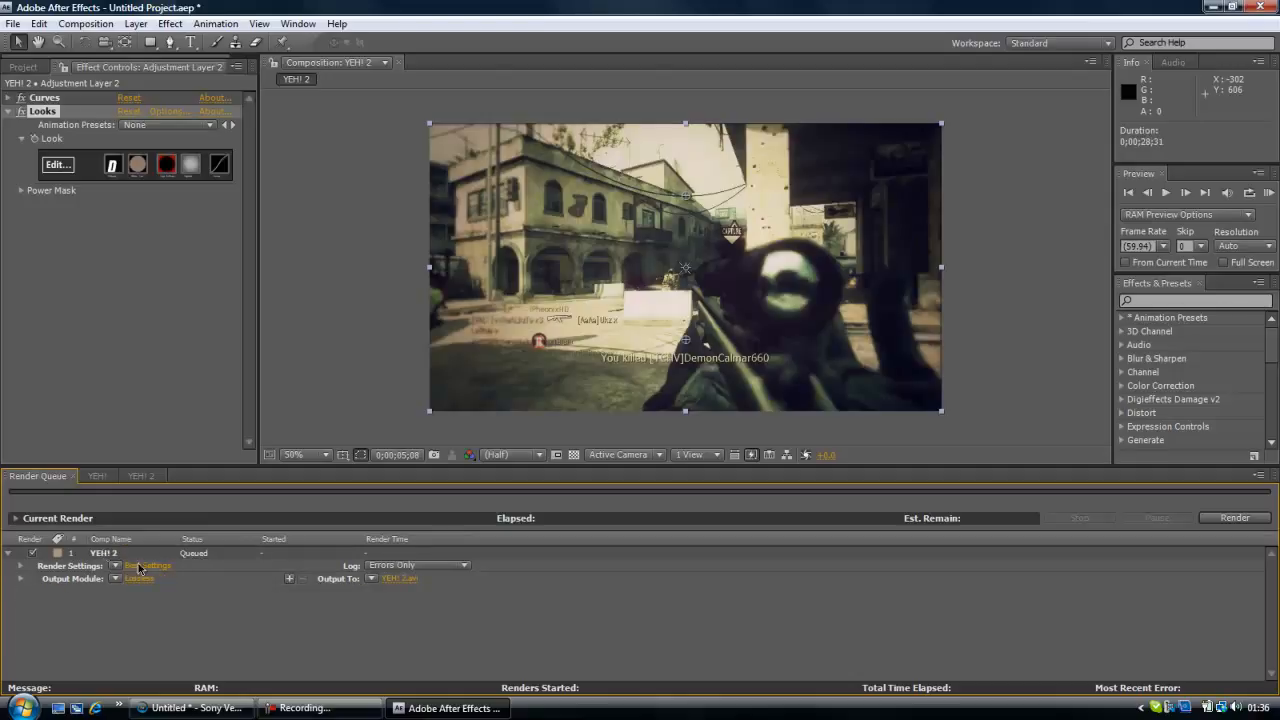
# Set the render's output file to YEH! 2 in the CORE2 folder.
pyautogui.click(402, 579)
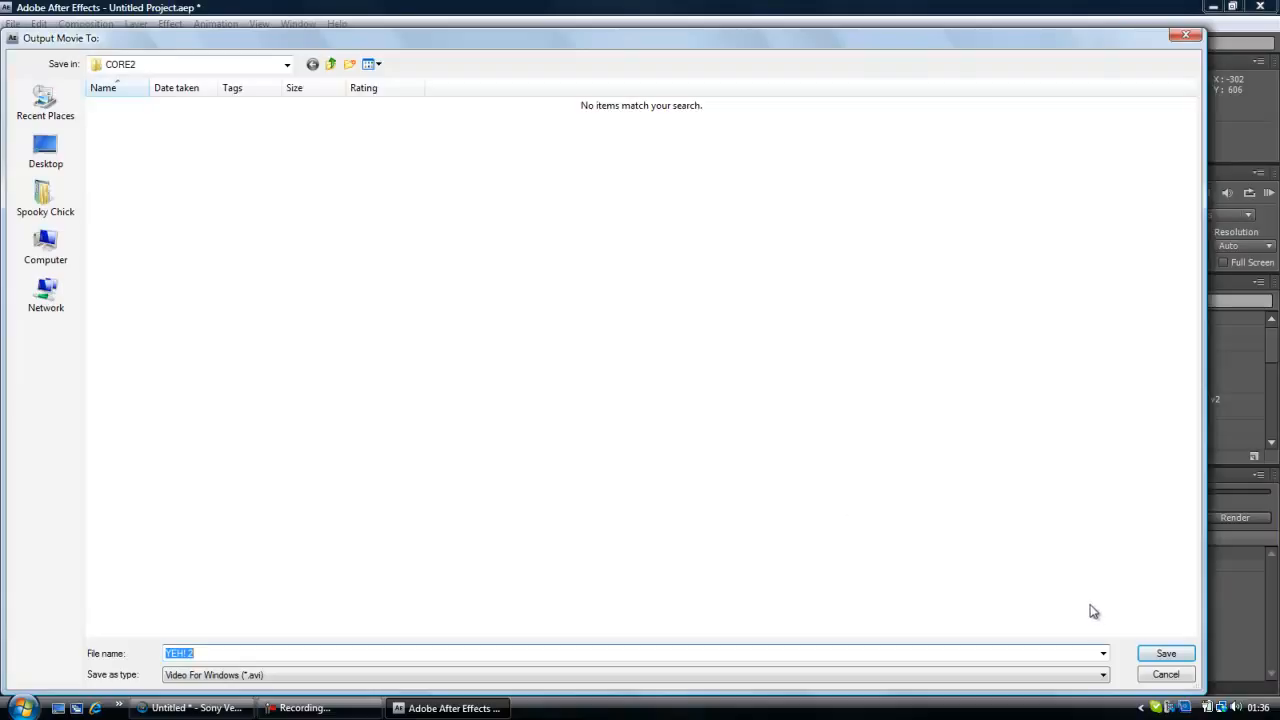
pyautogui.click(1160, 655)
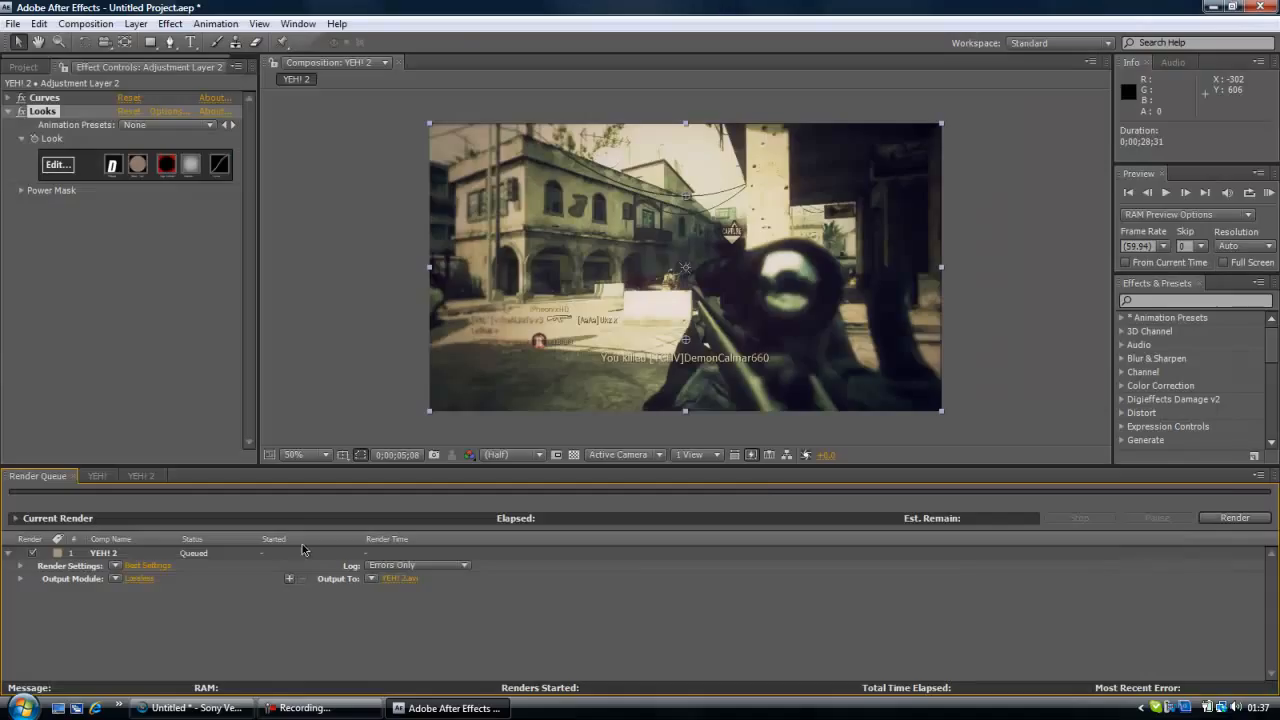
pyautogui.click(150, 576)
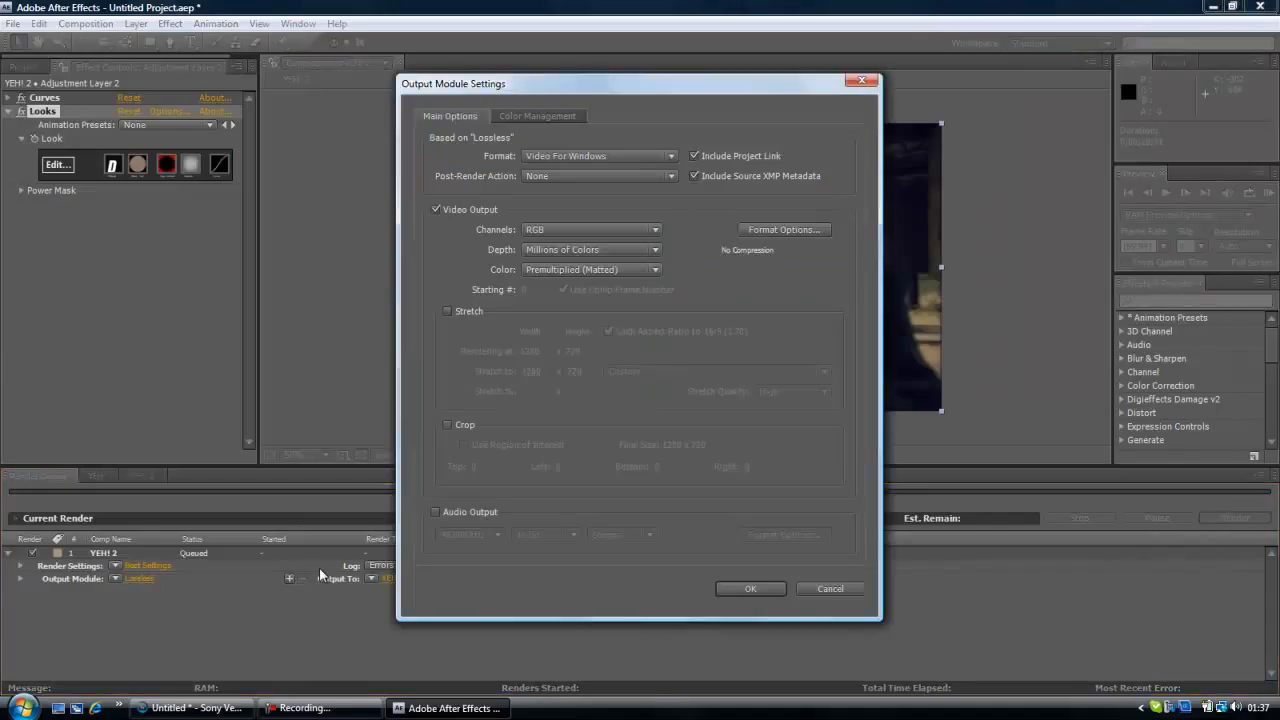
pyautogui.click(614, 160)
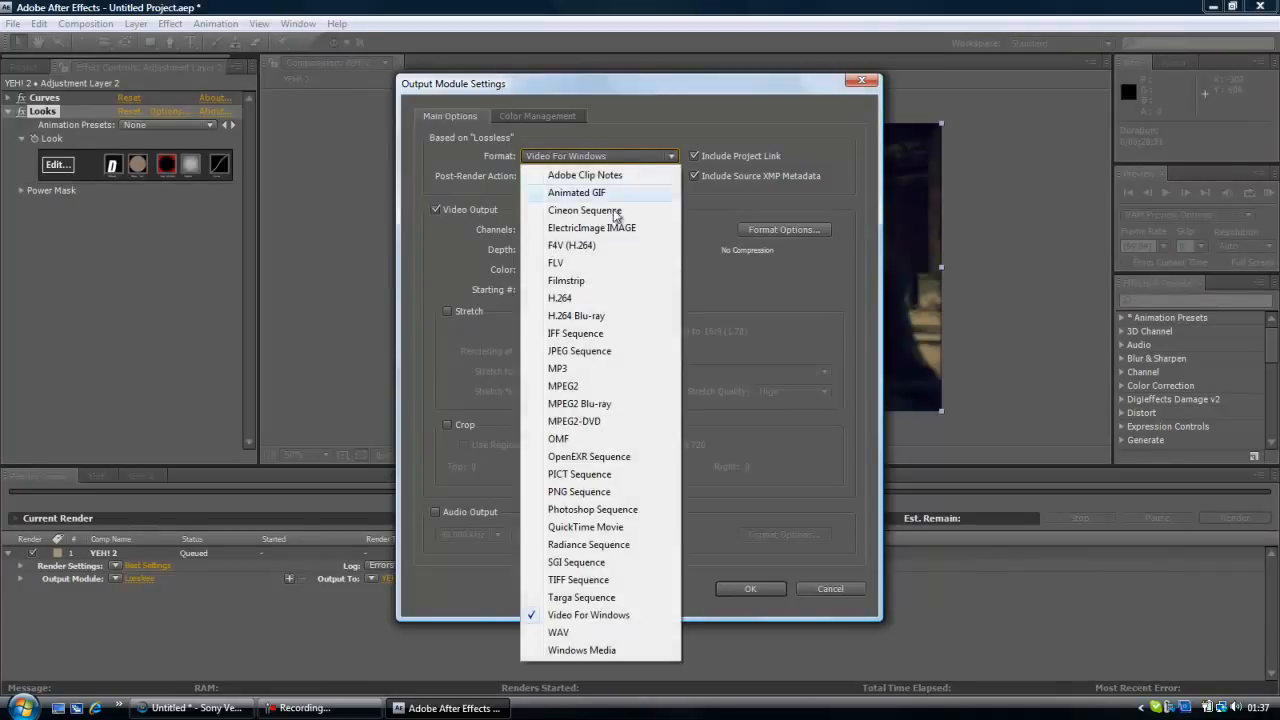
pyautogui.click(605, 300)
pyautogui.click(788, 230)
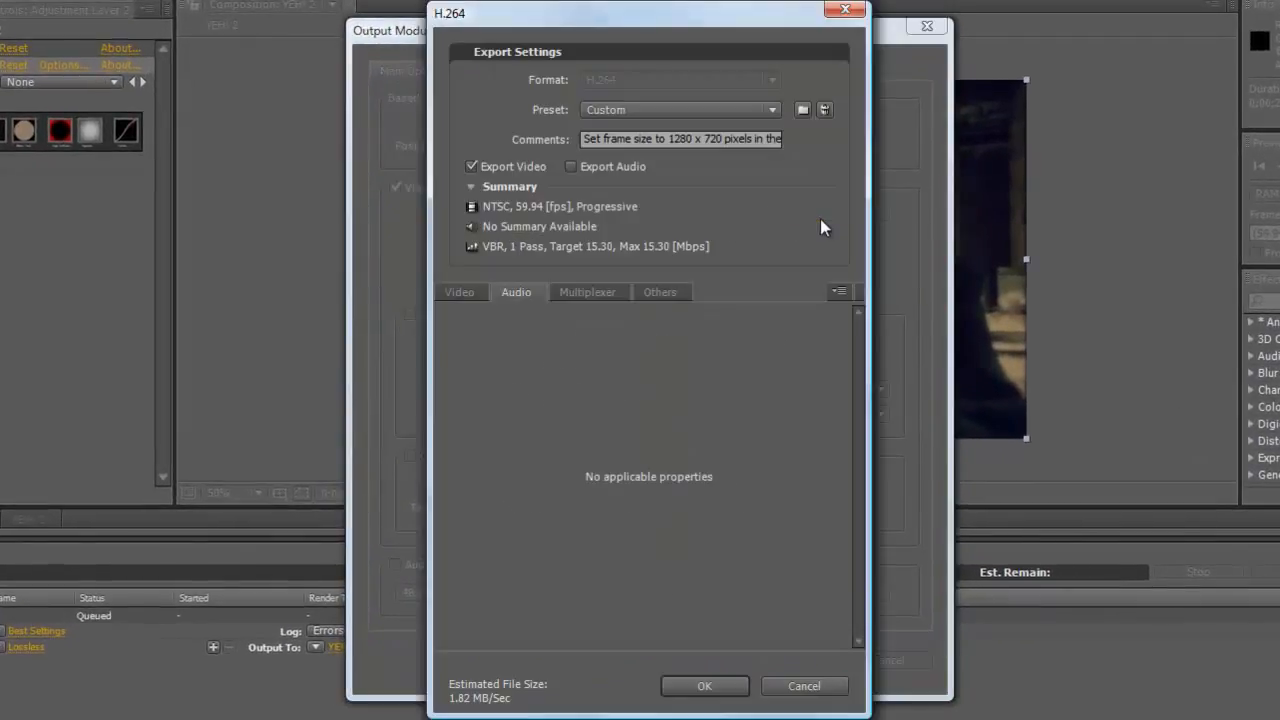
pyautogui.click(471, 291)
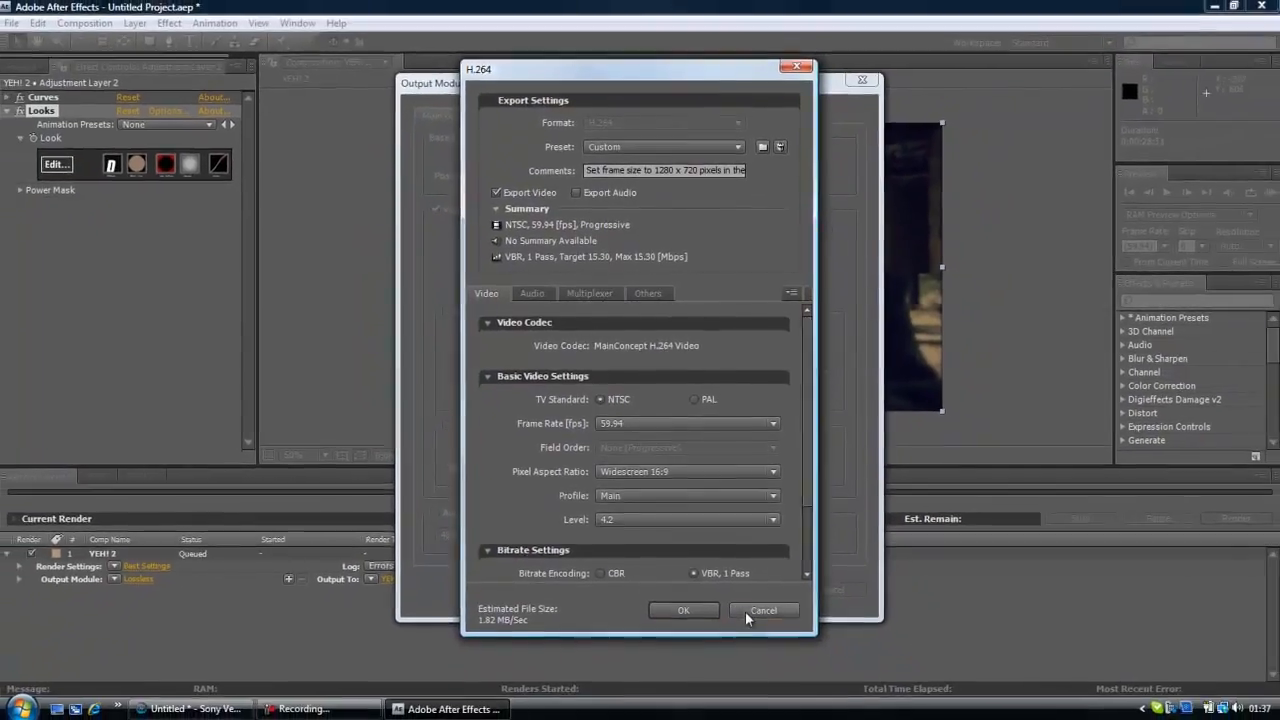
pyautogui.click(790, 687)
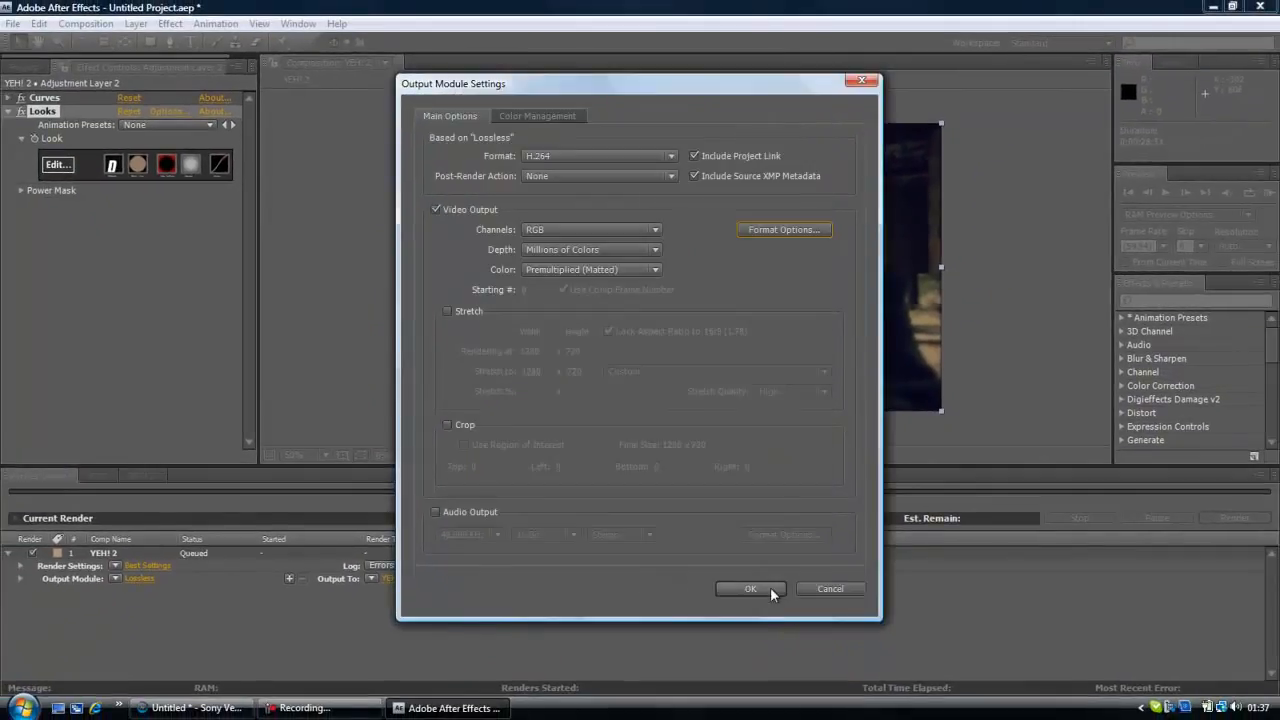
pyautogui.click(851, 588)
pyautogui.click(23, 66)
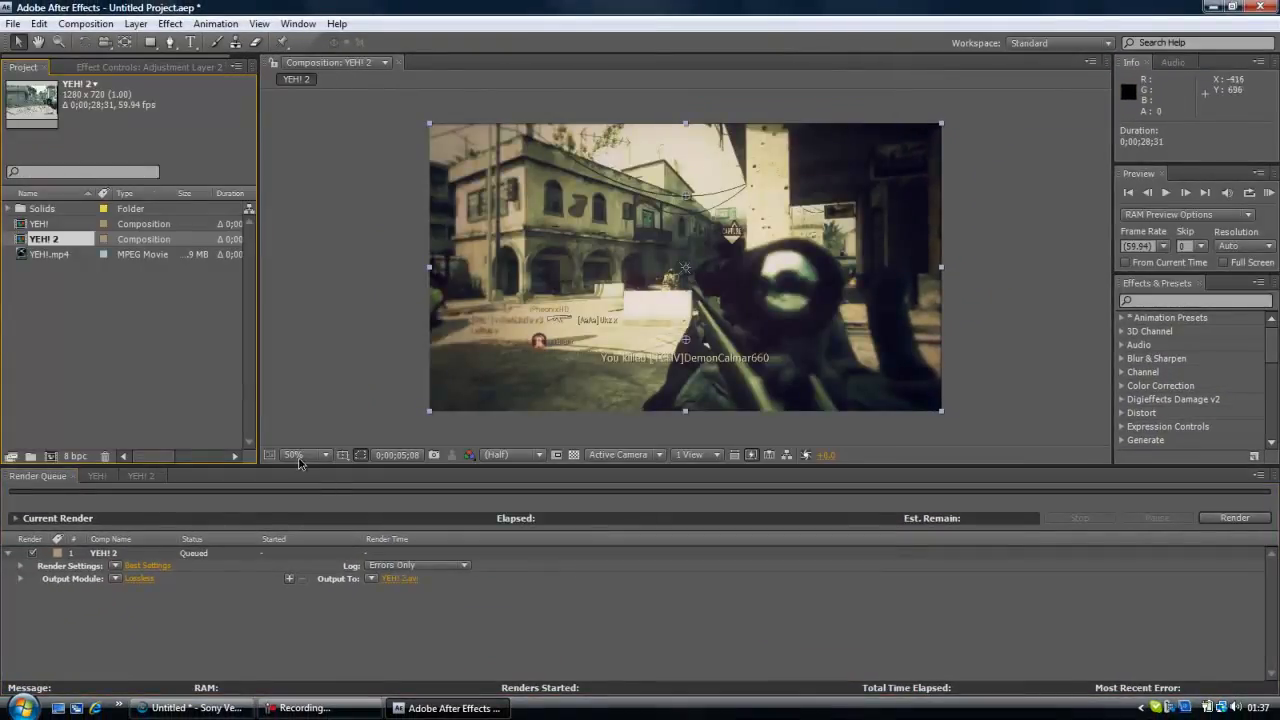
# Set the YEH! 2 output module format to H.264, exporting video without audio.
pyautogui.click(132, 578)
pyautogui.click(618, 156)
pyautogui.click(609, 297)
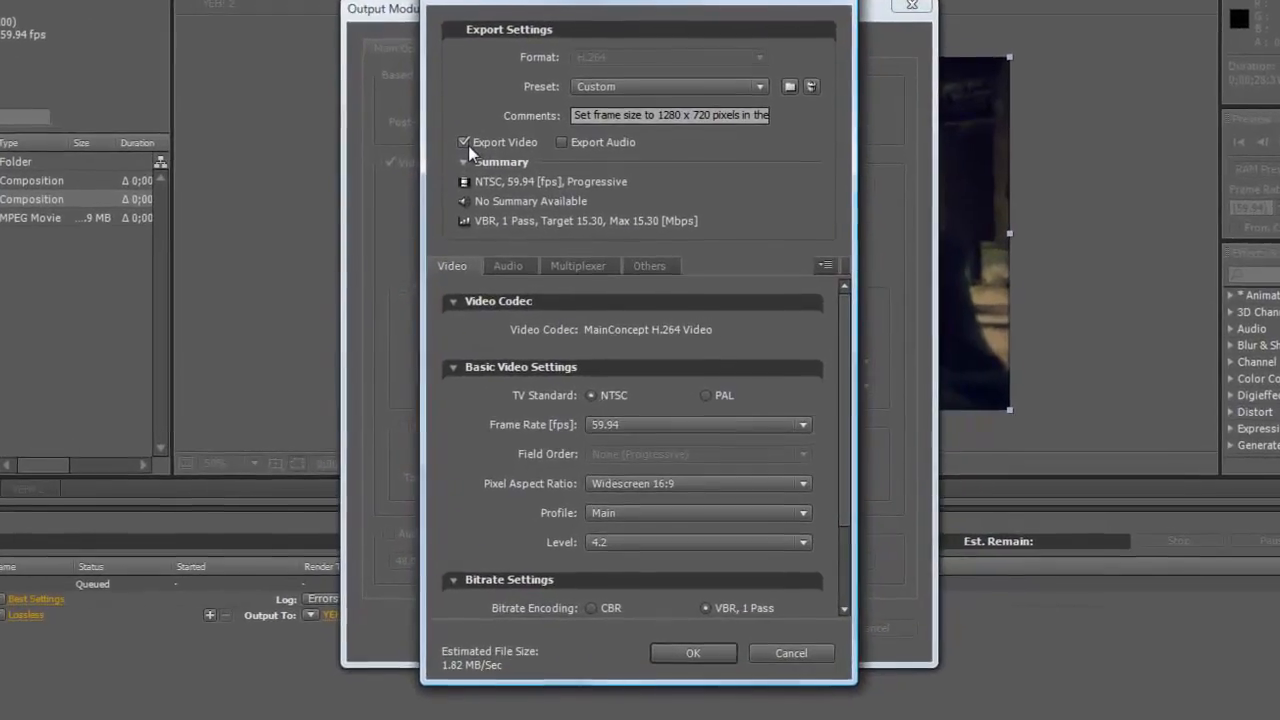
pyautogui.click(469, 146)
pyautogui.click(636, 366)
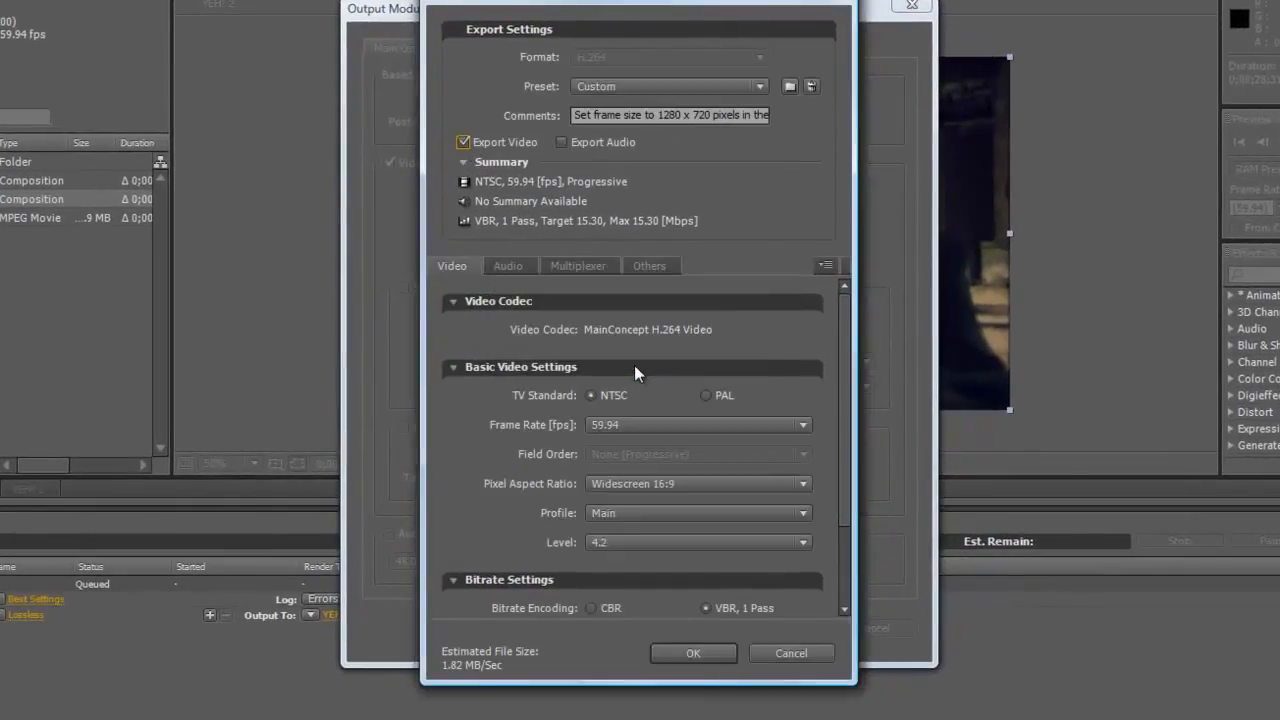
pyautogui.click(562, 142)
pyautogui.click(562, 142)
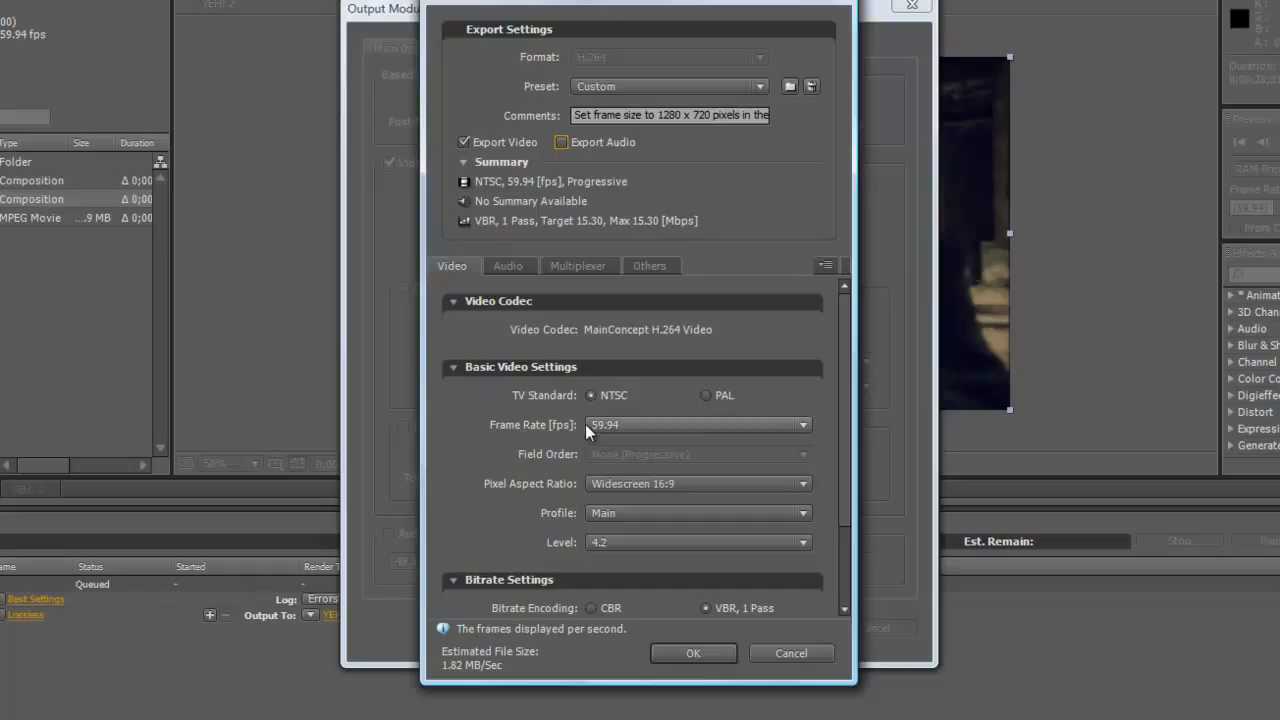
# Try H.264 level 3.1, settle on level 4.2, and keep the pixel aspect ratio at Widescreen 16:9.
pyautogui.click(624, 543)
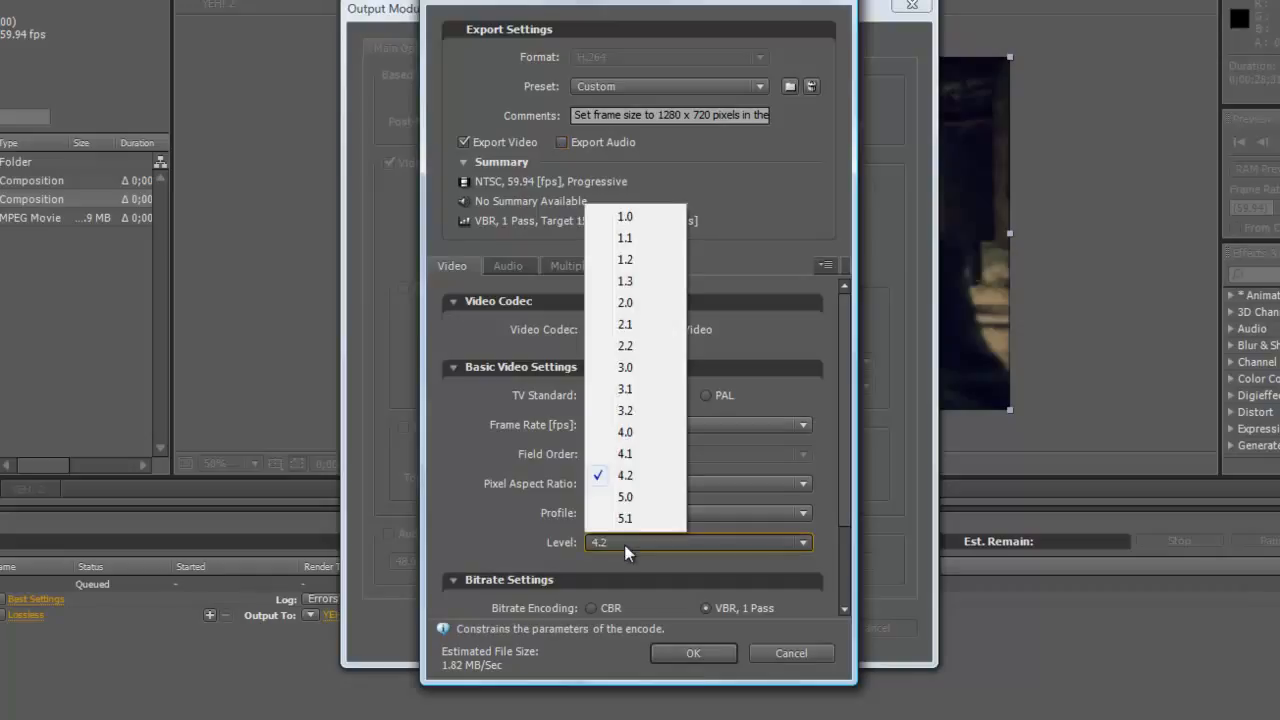
pyautogui.click(614, 390)
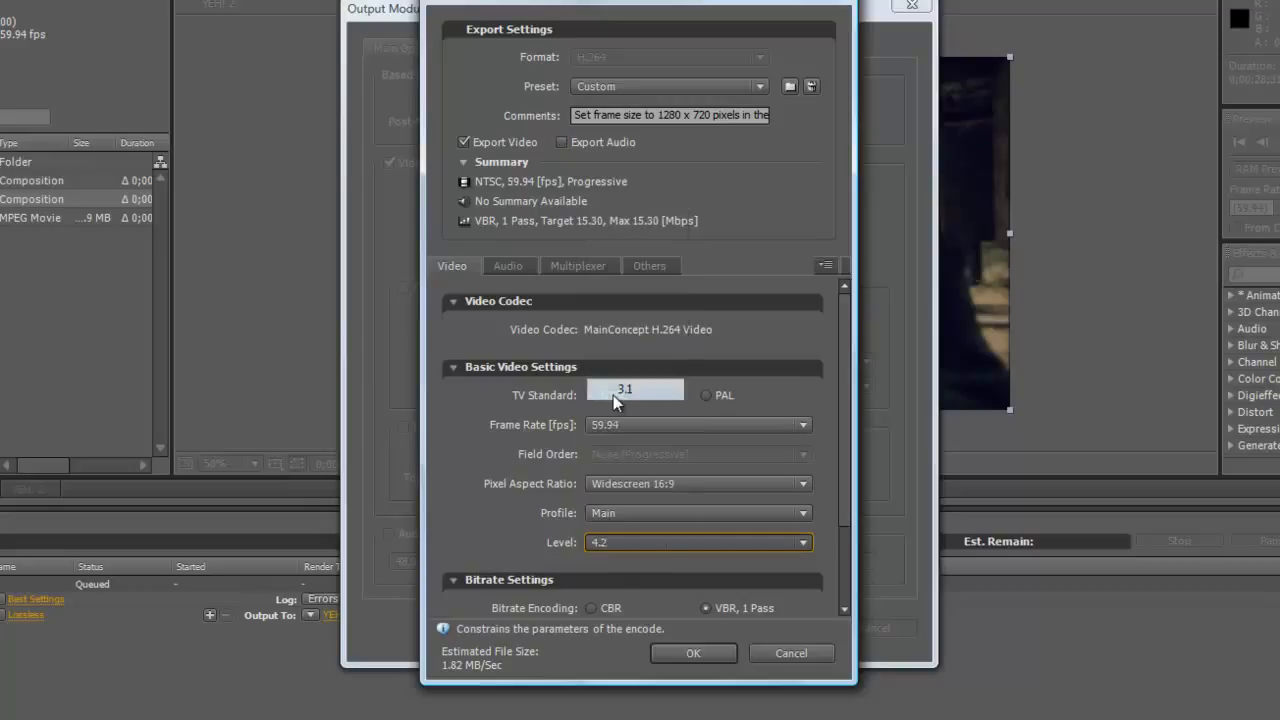
pyautogui.click(607, 550)
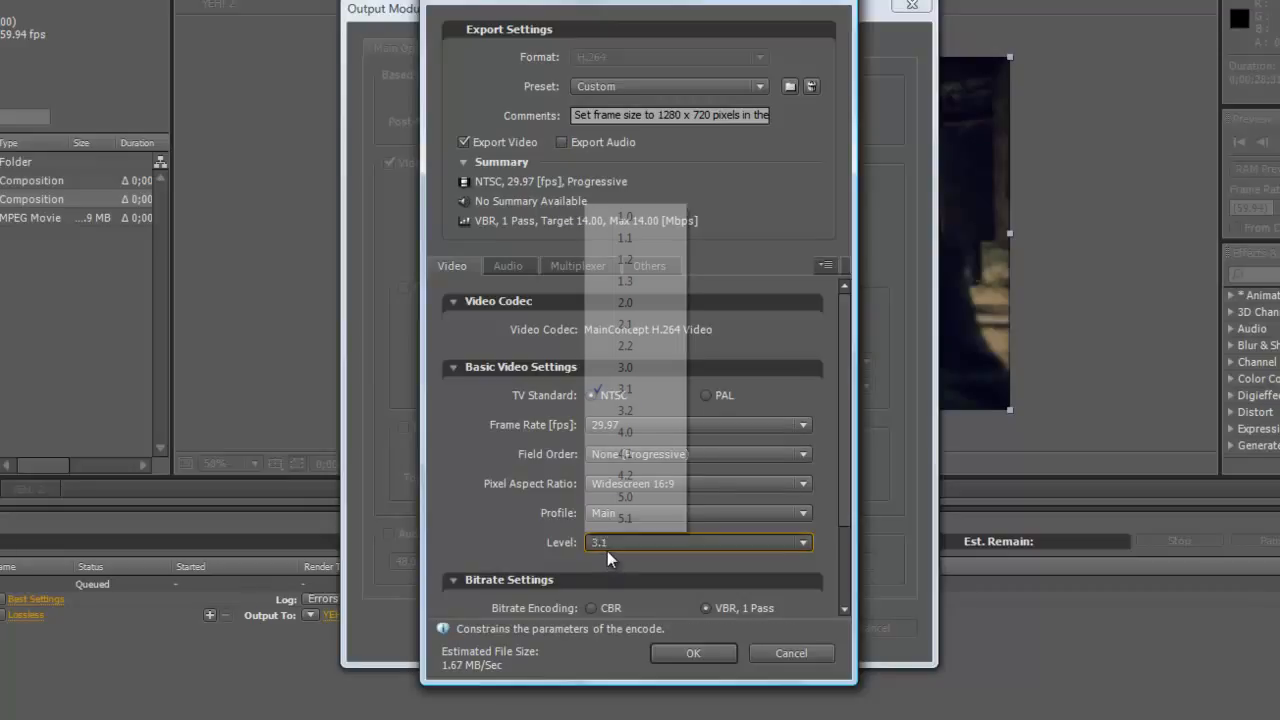
pyautogui.click(617, 474)
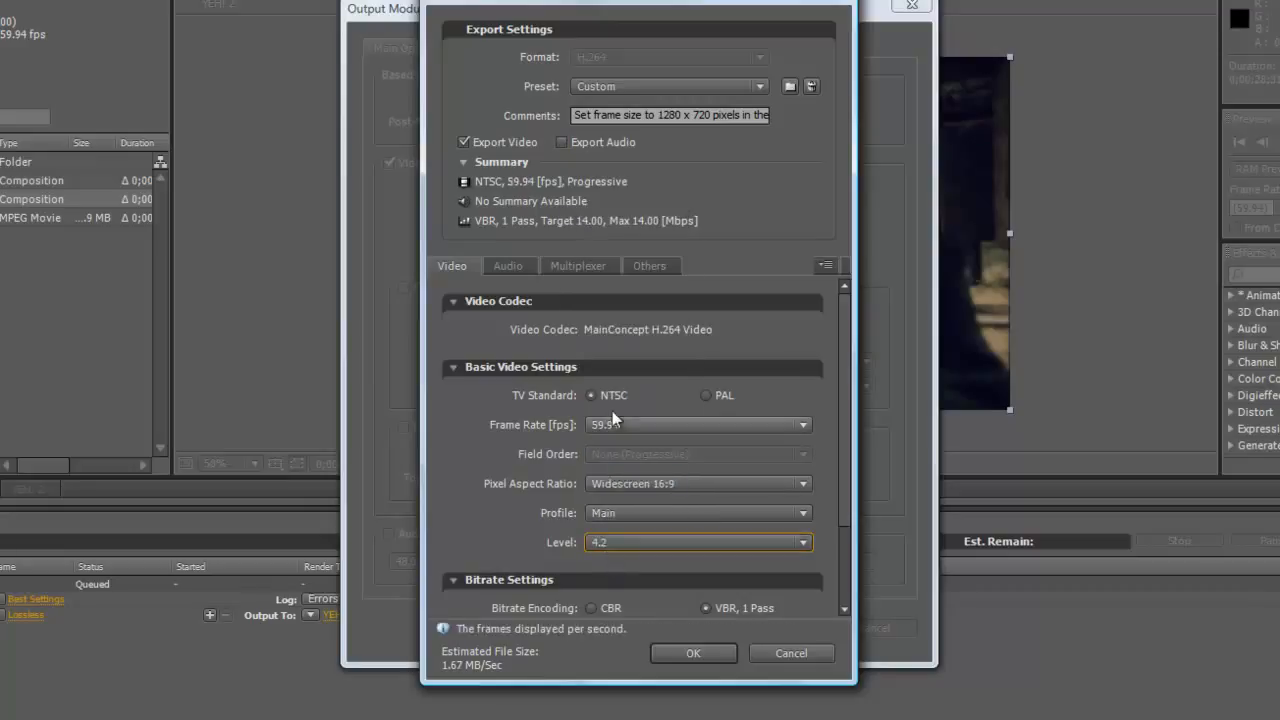
pyautogui.click(675, 489)
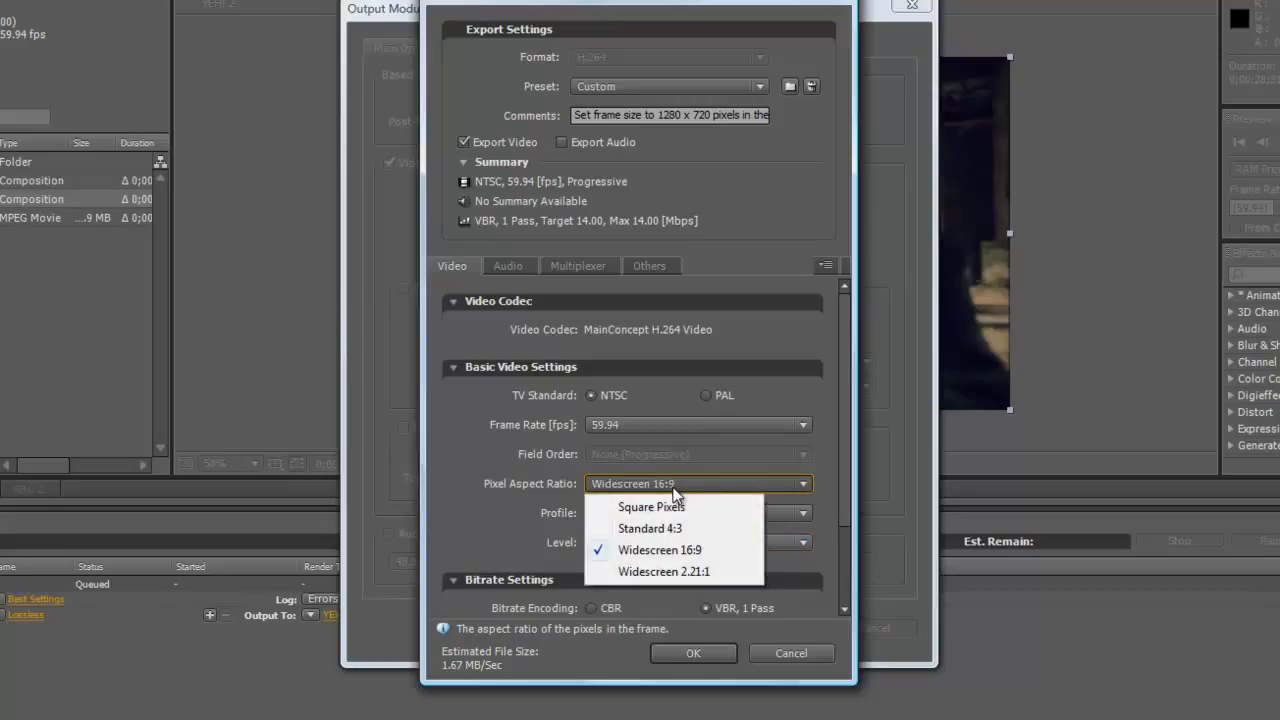
pyautogui.click(675, 489)
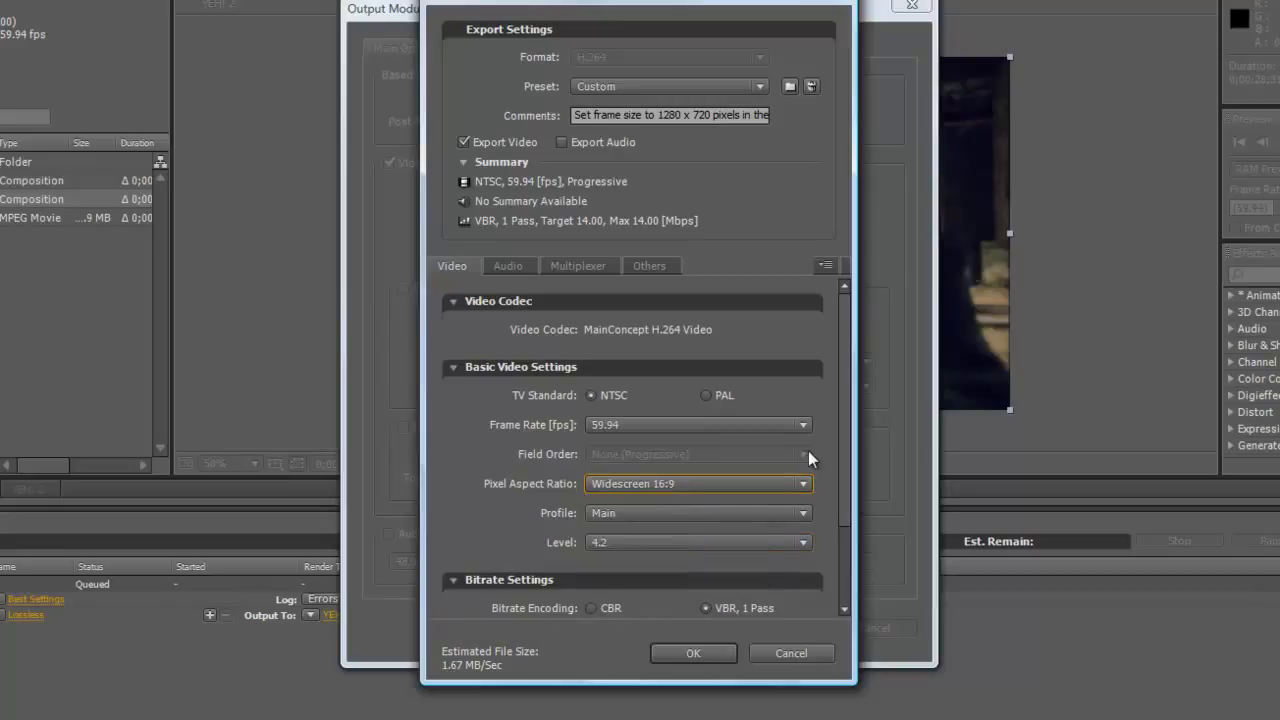
# Check the Audio, Multiplexer and Others options for H.264, and accept the format options and output module settings.
pyautogui.click(508, 266)
pyautogui.click(576, 266)
pyautogui.click(640, 268)
pyautogui.click(574, 268)
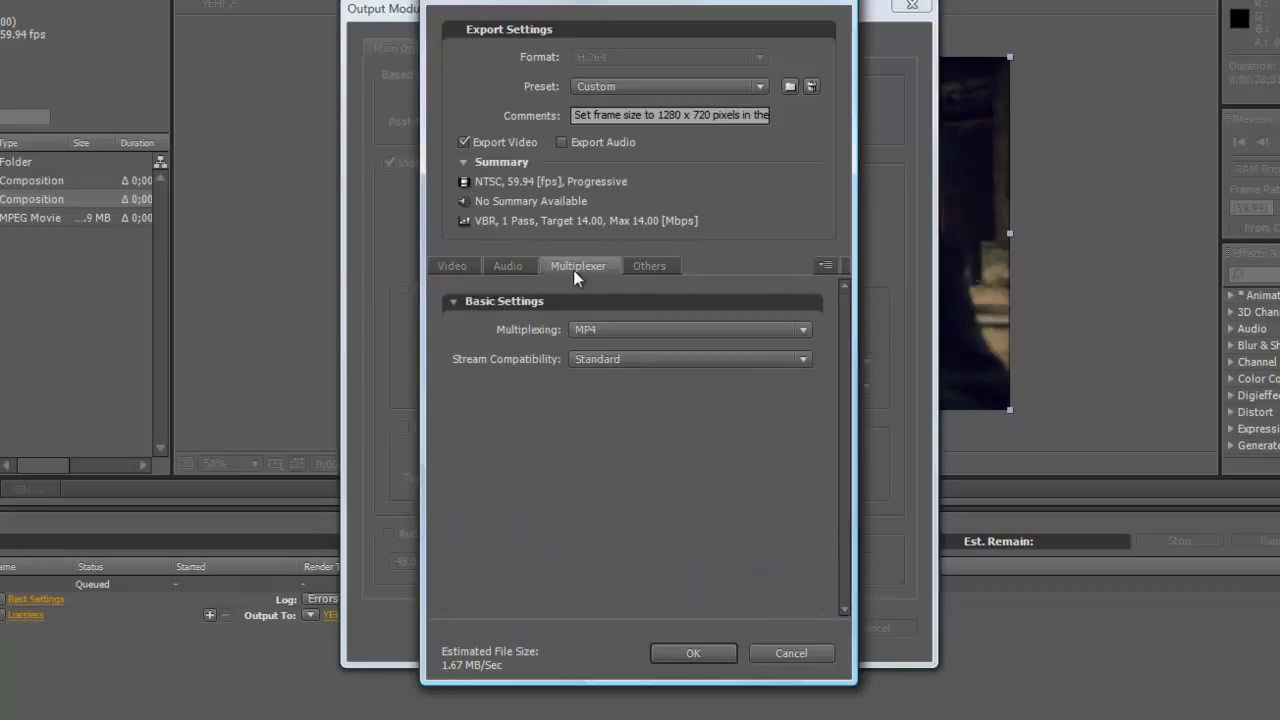
pyautogui.click(716, 655)
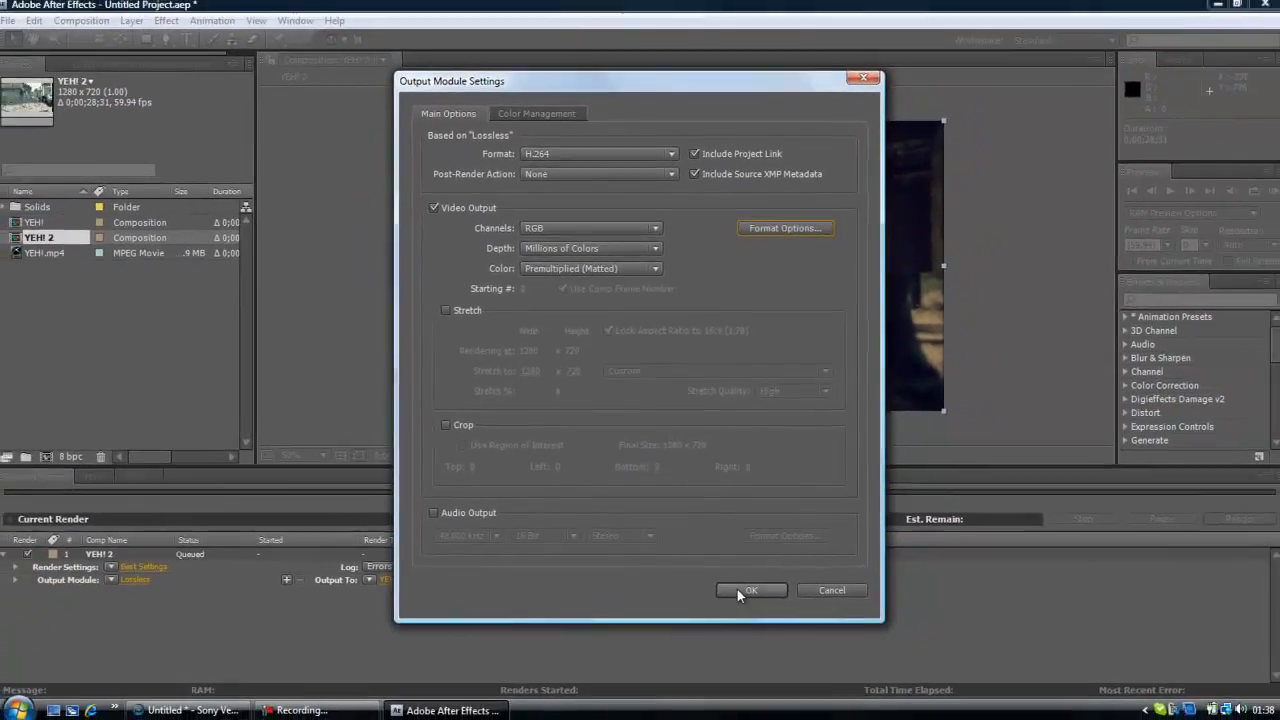
pyautogui.click(775, 627)
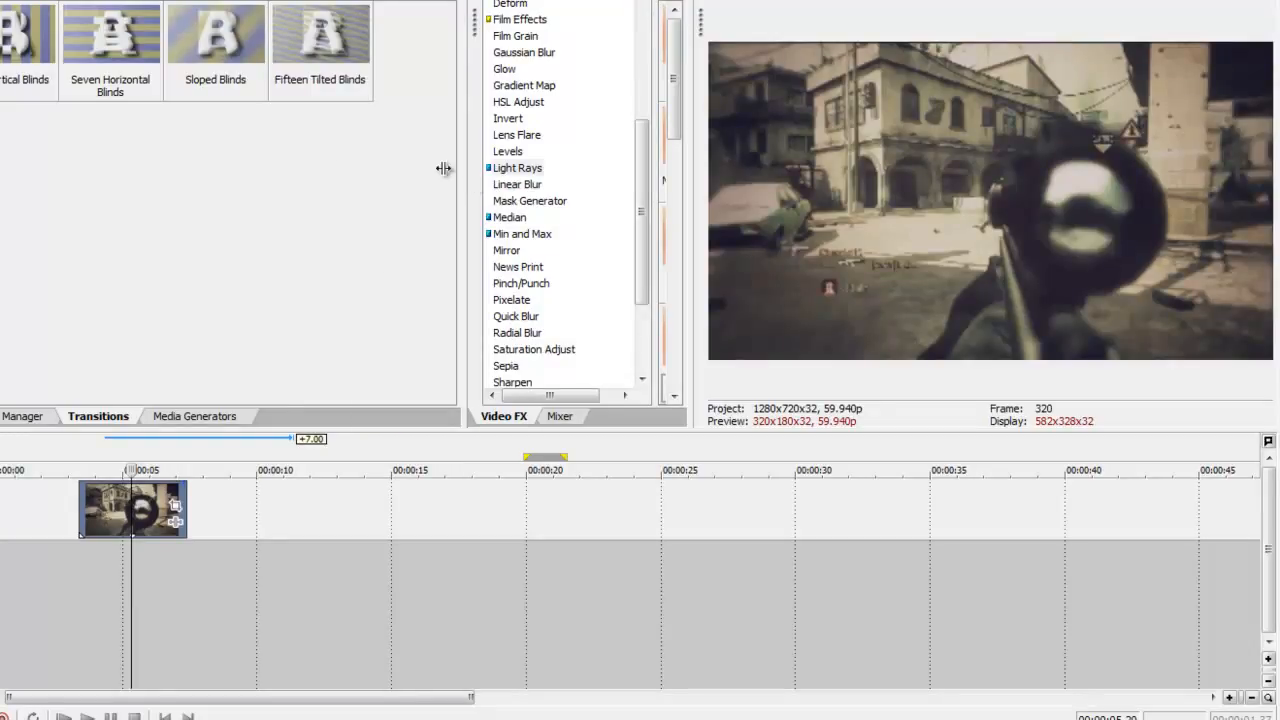
# In Sony Vegas Pro, narrow the transitions and Video FX areas to enlarge the video preview.
pyautogui.moveTo(474, 181); pyautogui.dragTo(325, 180)
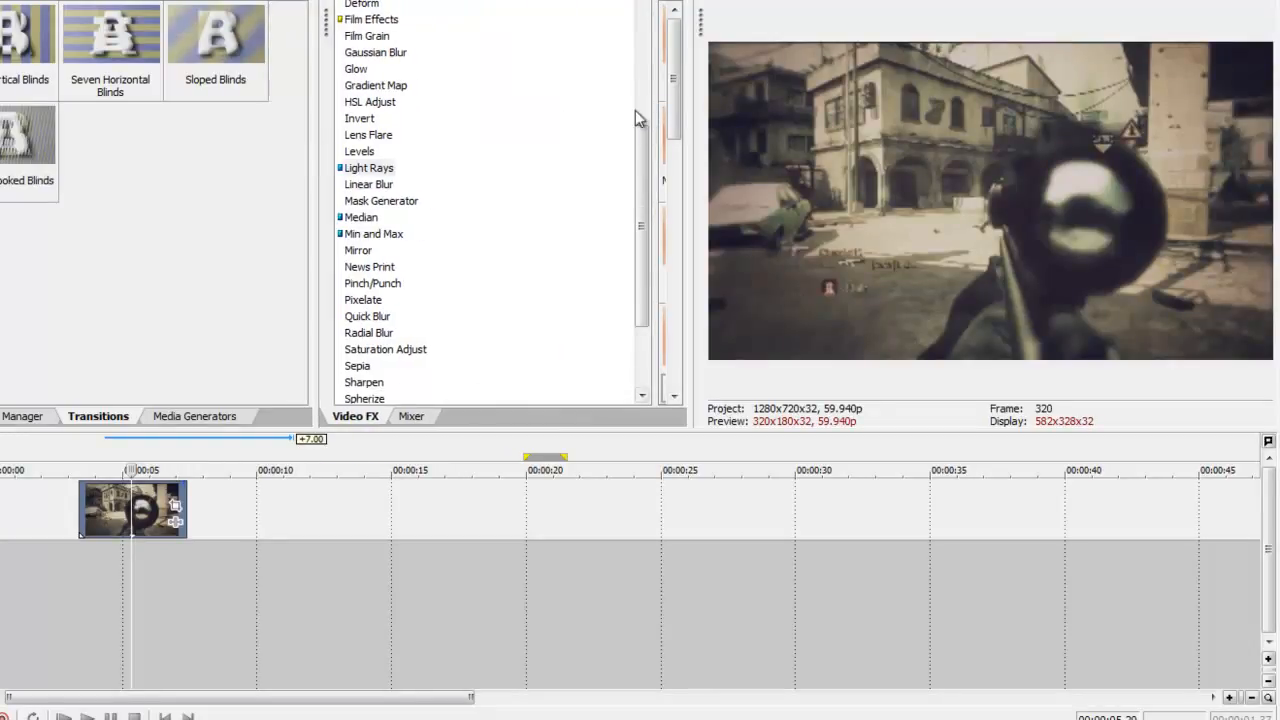
pyautogui.moveTo(651, 106); pyautogui.dragTo(471, 129)
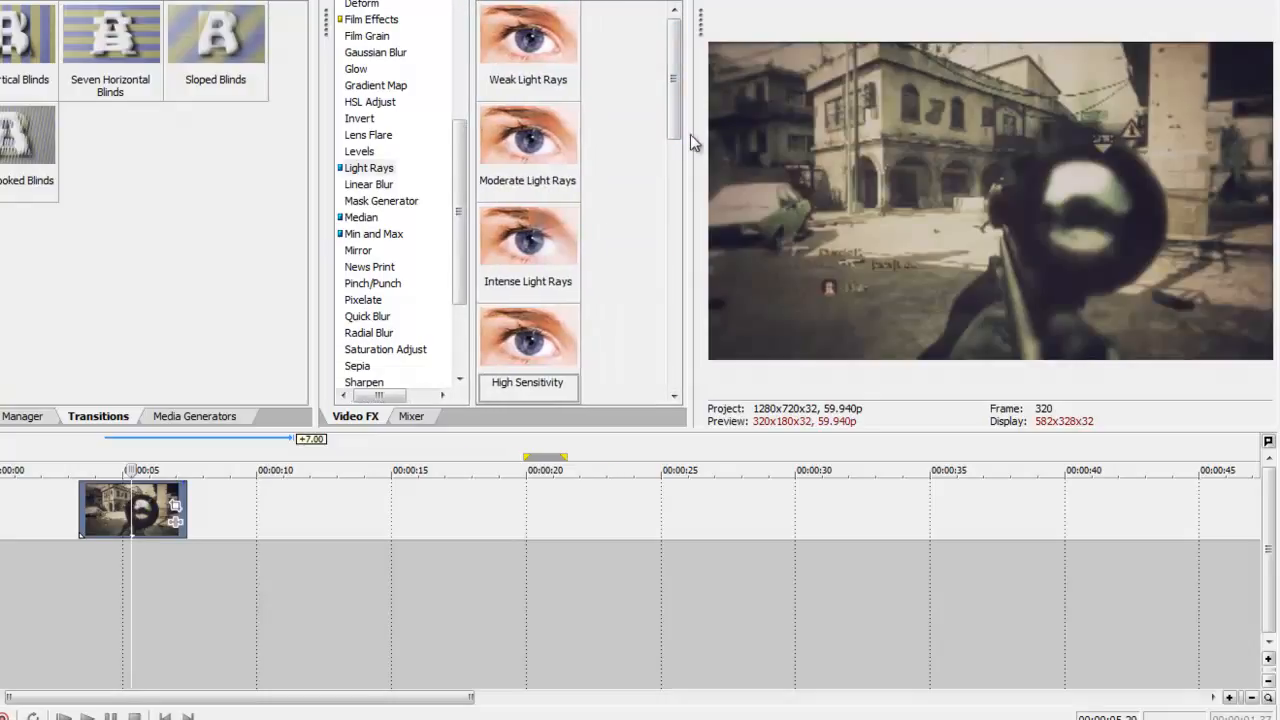
pyautogui.moveTo(692, 137); pyautogui.dragTo(614, 145)
pyautogui.moveTo(318, 68); pyautogui.dragTo(112, 68)
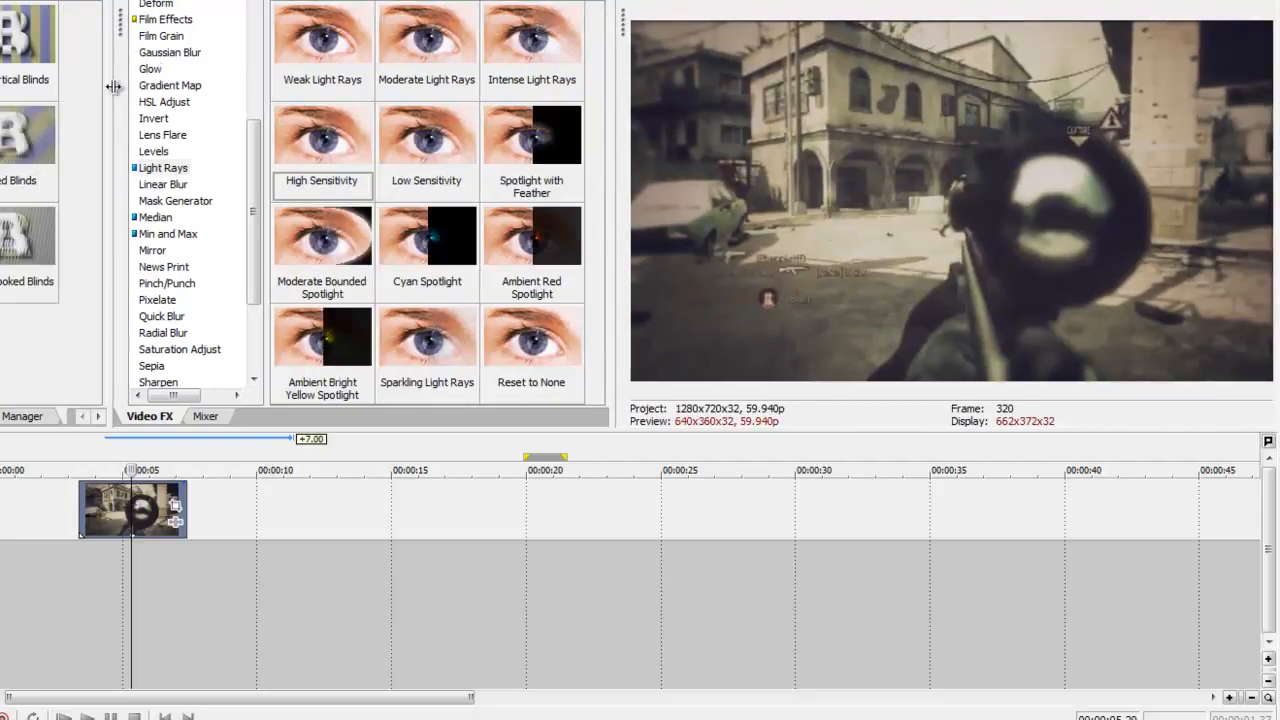
pyautogui.moveTo(613, 65); pyautogui.dragTo(309, 112)
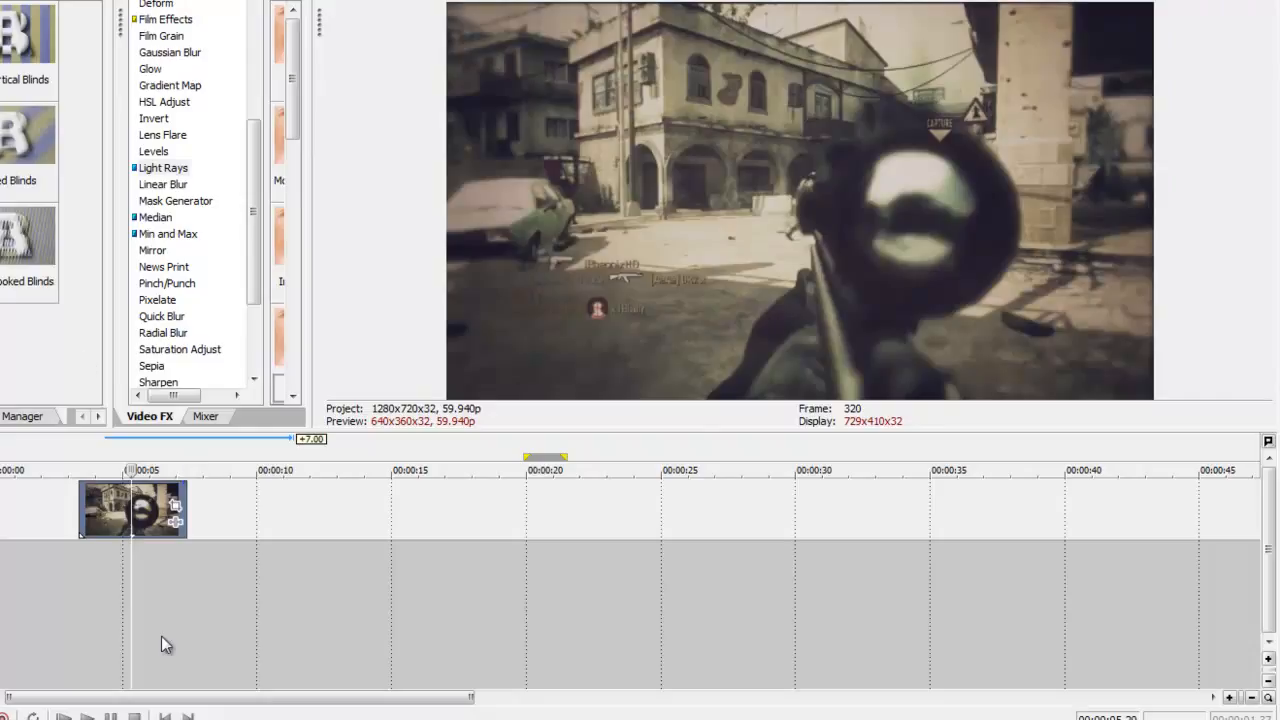
# Disable resampling for the gameplay clip on the timeline.
pyautogui.rightClick(134, 527)
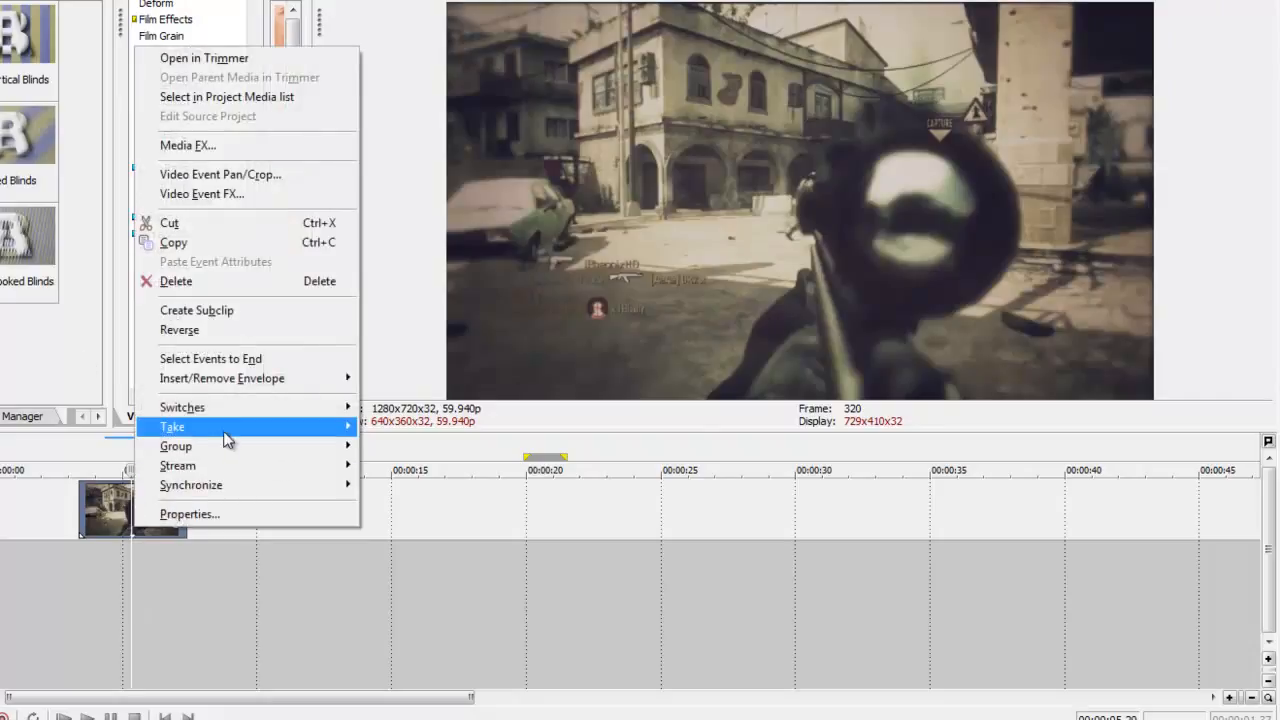
pyautogui.moveTo(228, 413)
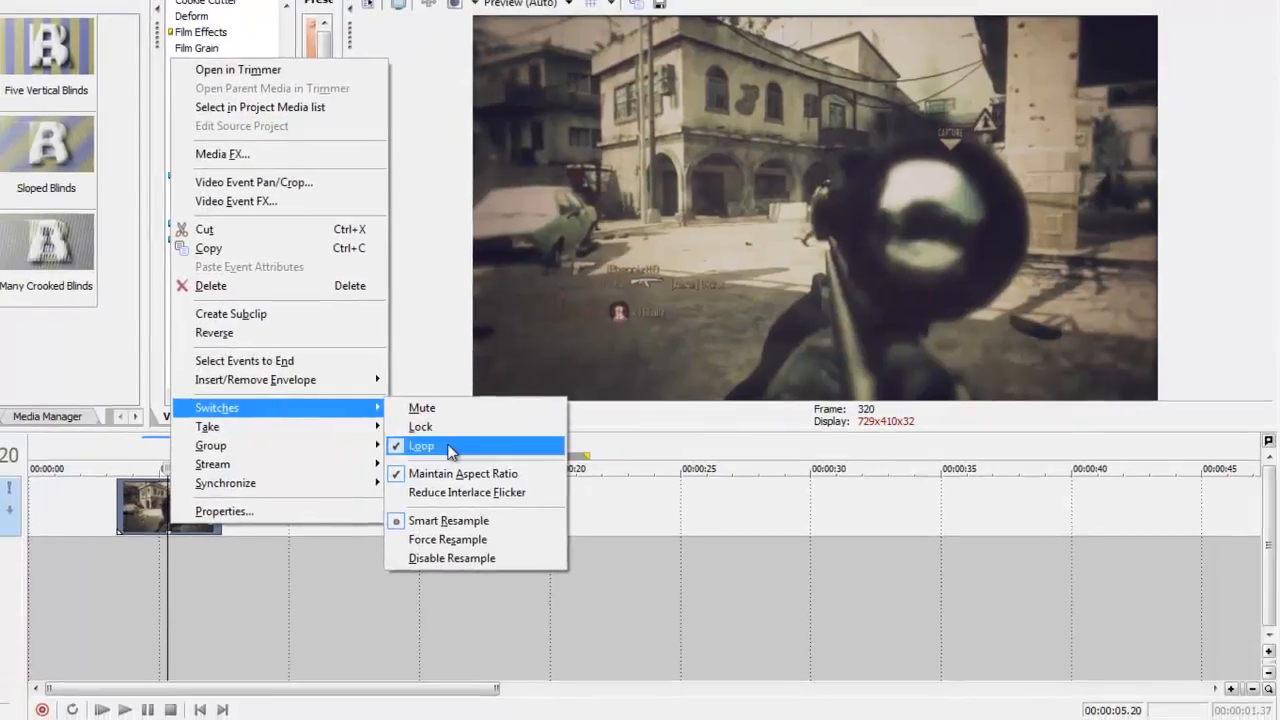
pyautogui.click(425, 554)
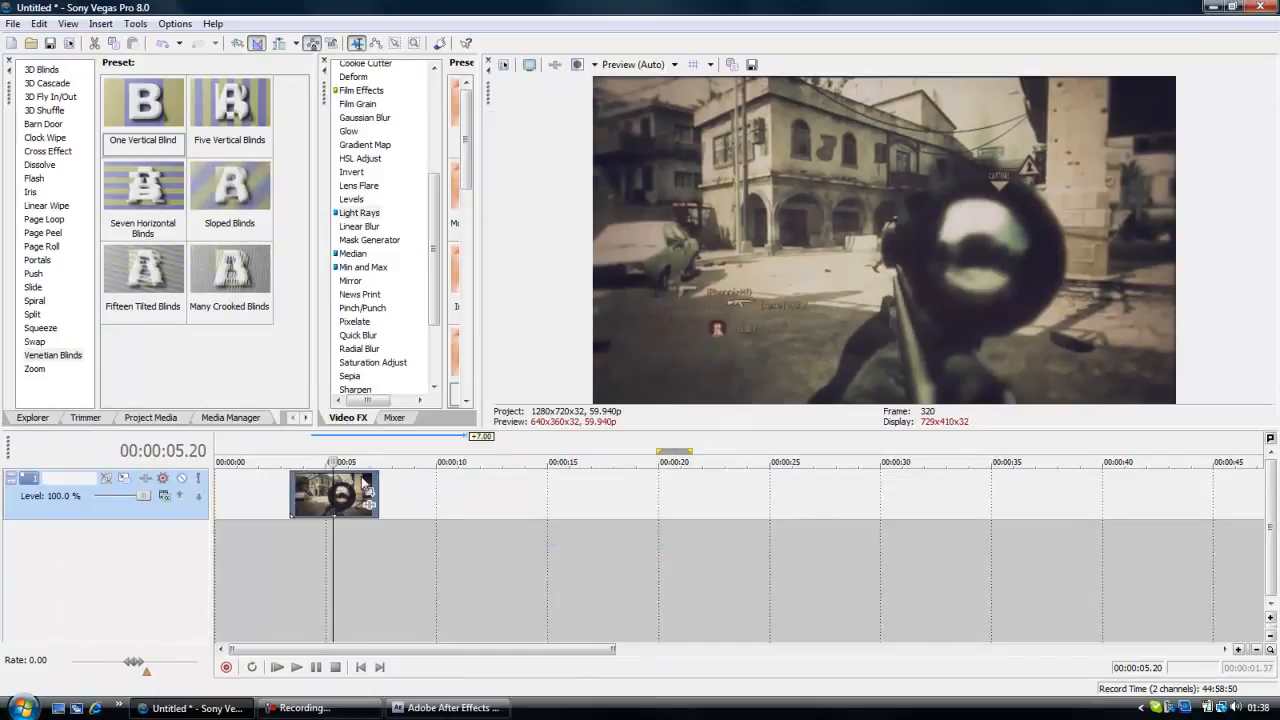
# Fit the loop region to the gameplay clip, from 00:00:03.21 to 00:00:07.23, and place the playhead within the clip.
pyautogui.moveTo(382, 489); pyautogui.dragTo(289, 481)
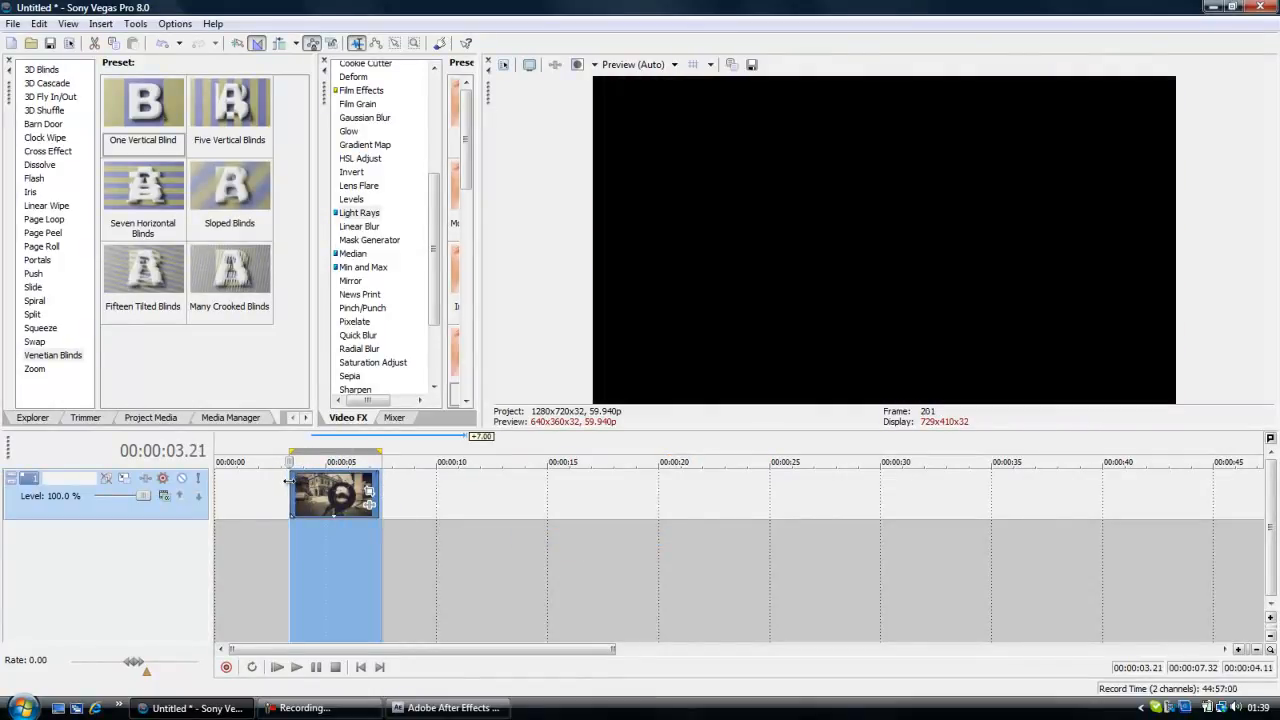
pyautogui.click(382, 456)
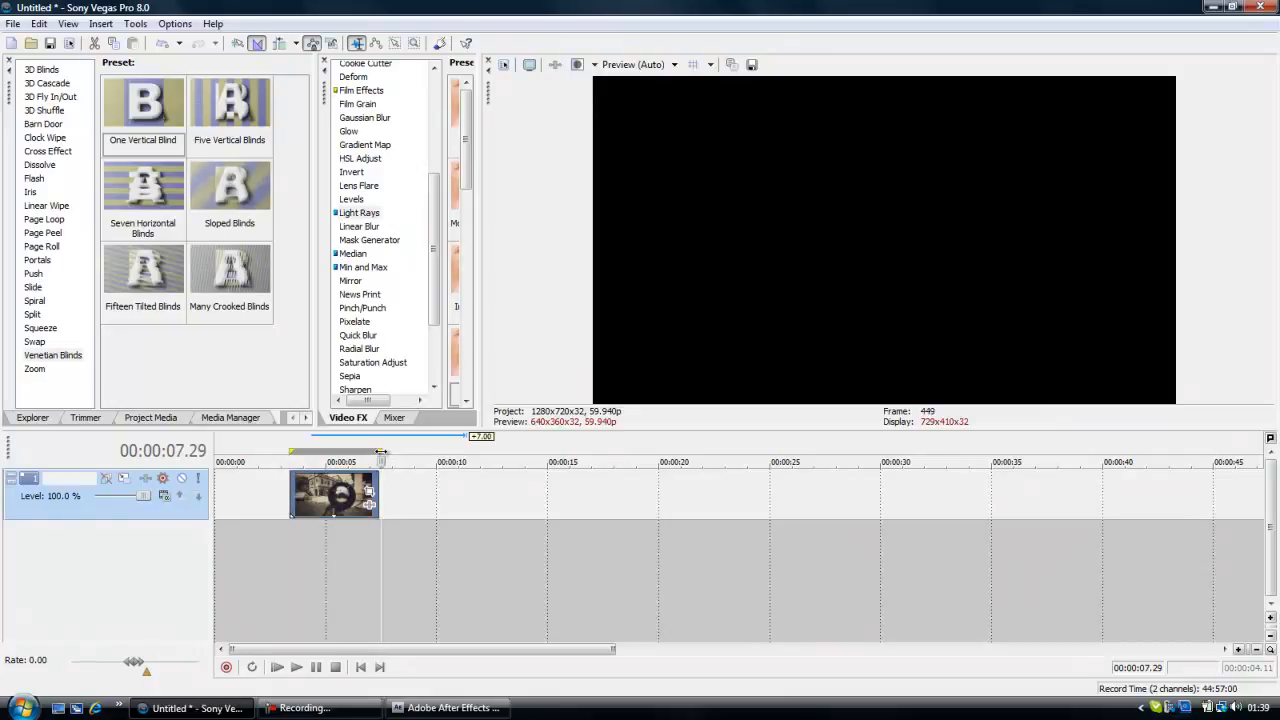
pyautogui.moveTo(387, 494); pyautogui.dragTo(290, 483)
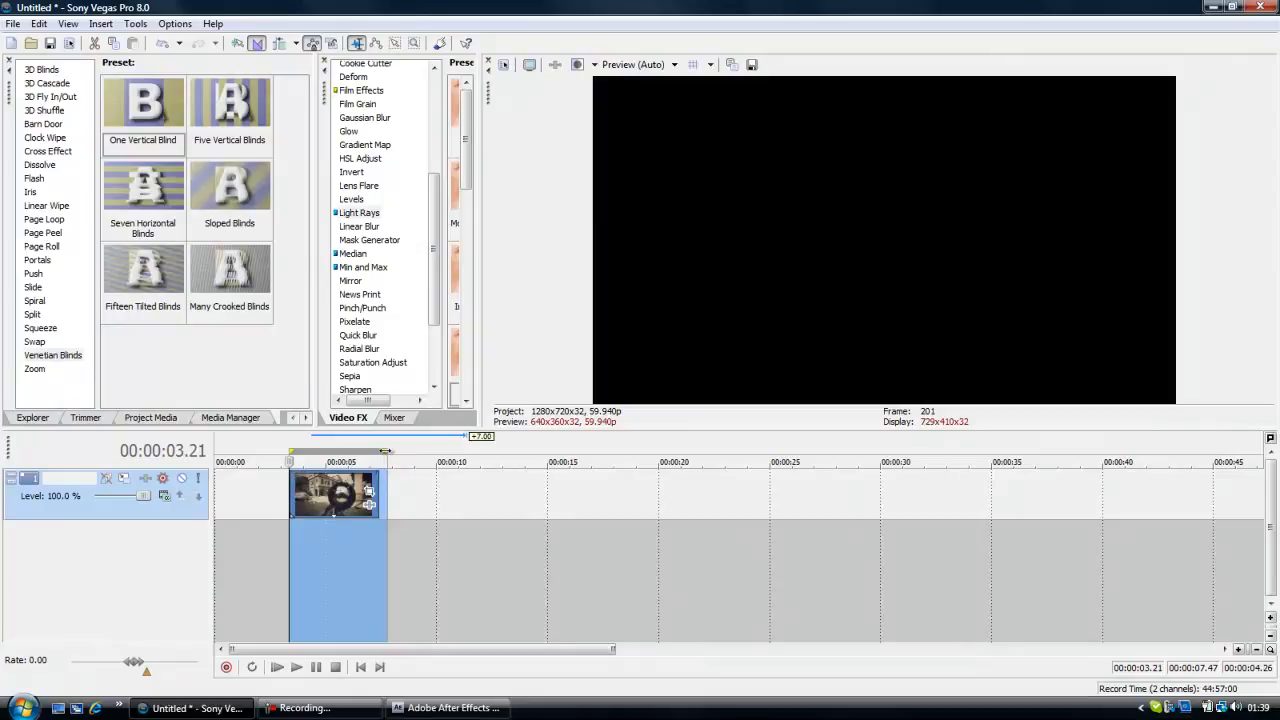
pyautogui.moveTo(386, 452); pyautogui.dragTo(378, 452)
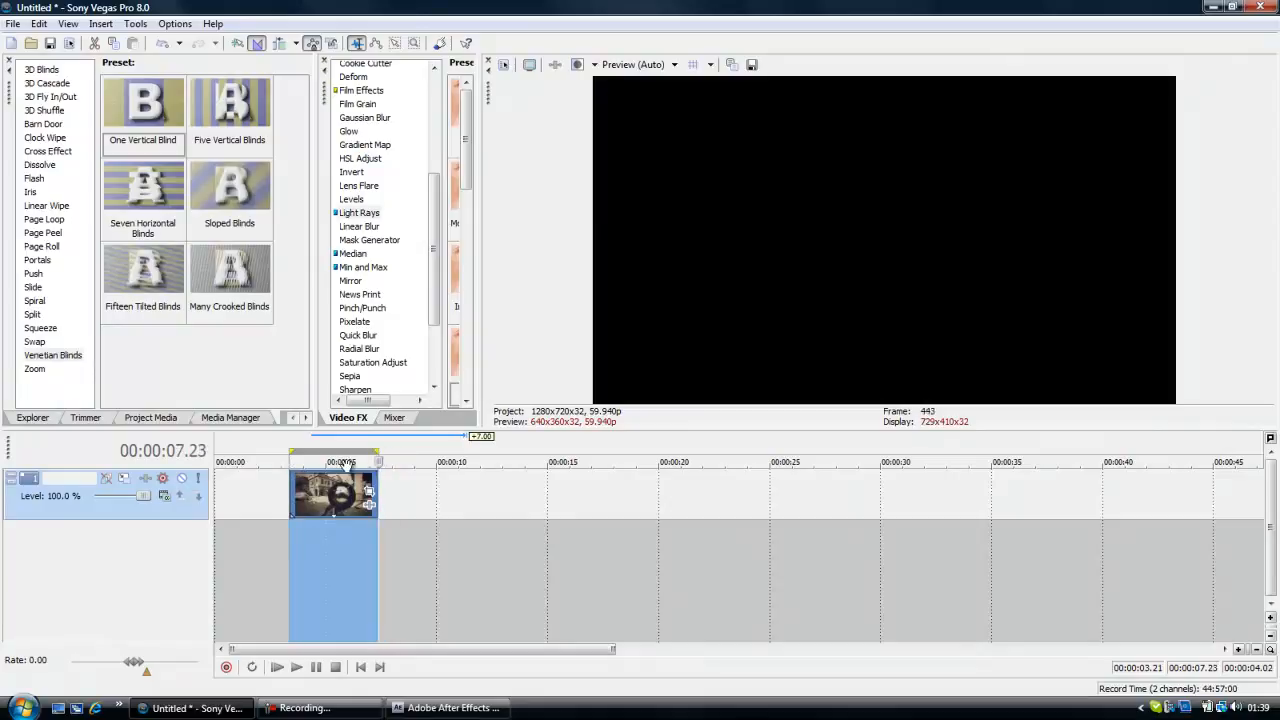
pyautogui.click(344, 470)
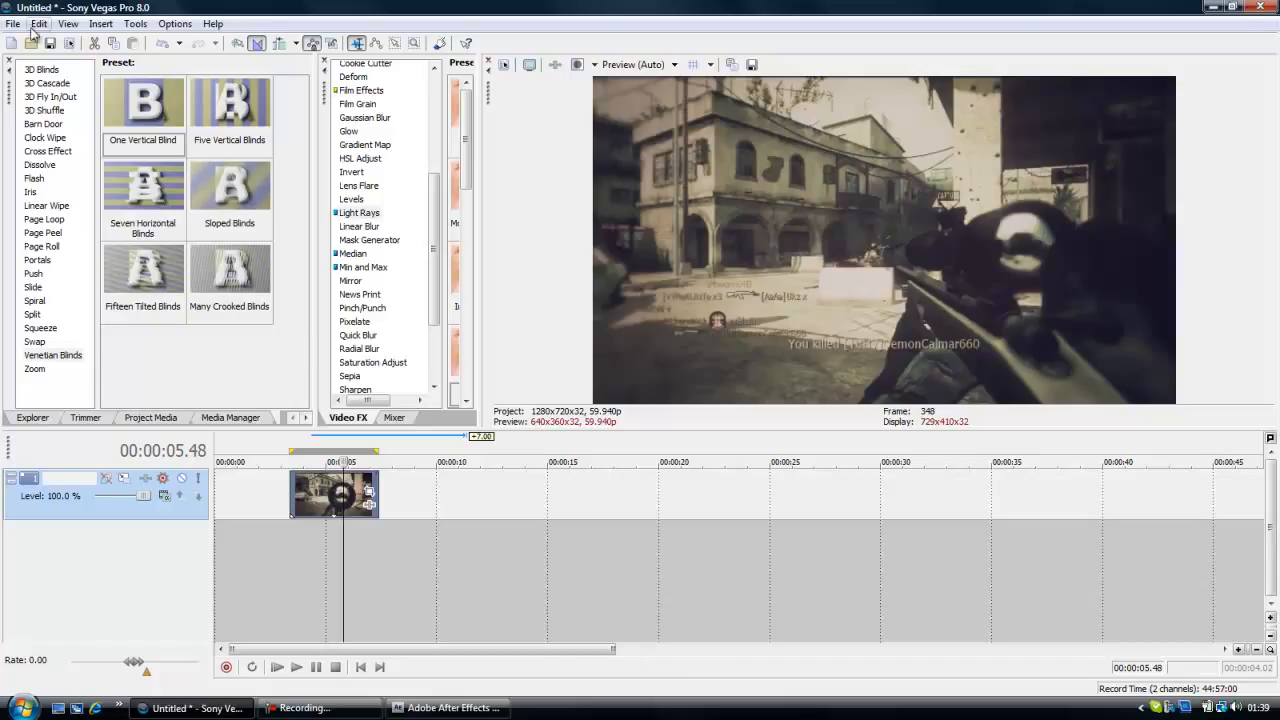
# Open the render settings for the project and choose MainConcept AVC/AAC (*.mp4) as the output file type.
pyautogui.click(15, 24)
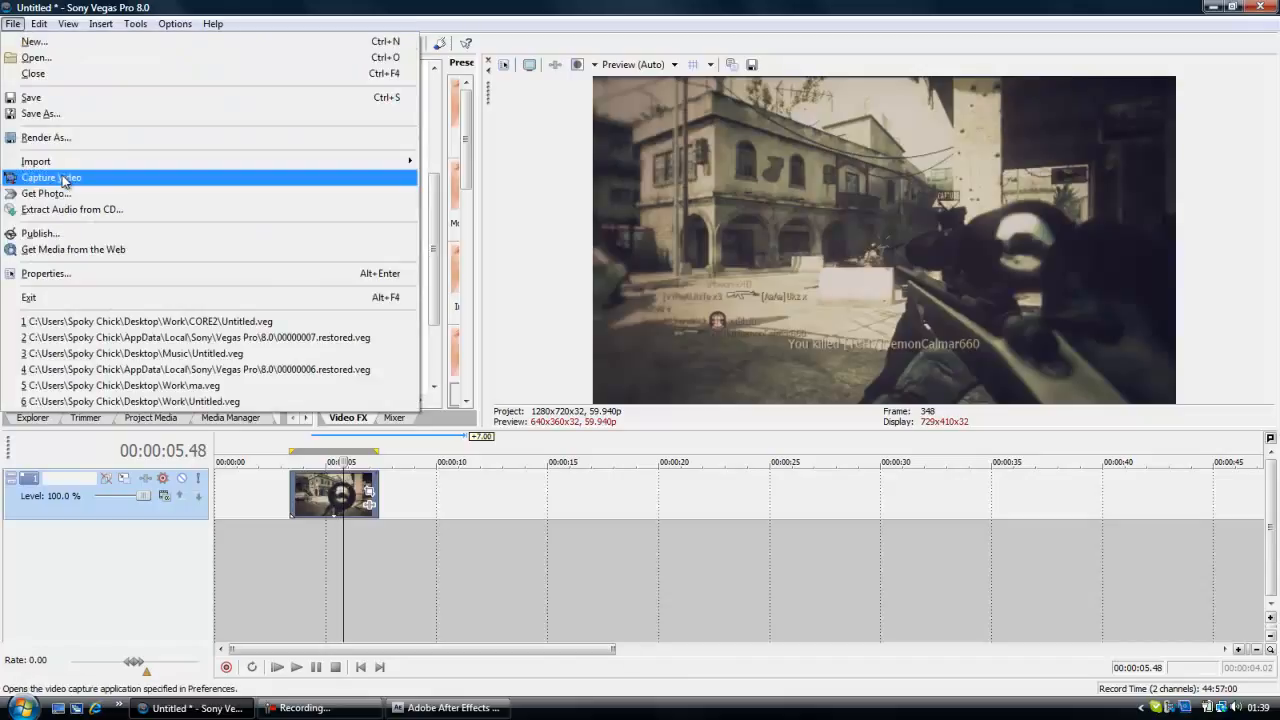
pyautogui.click(73, 143)
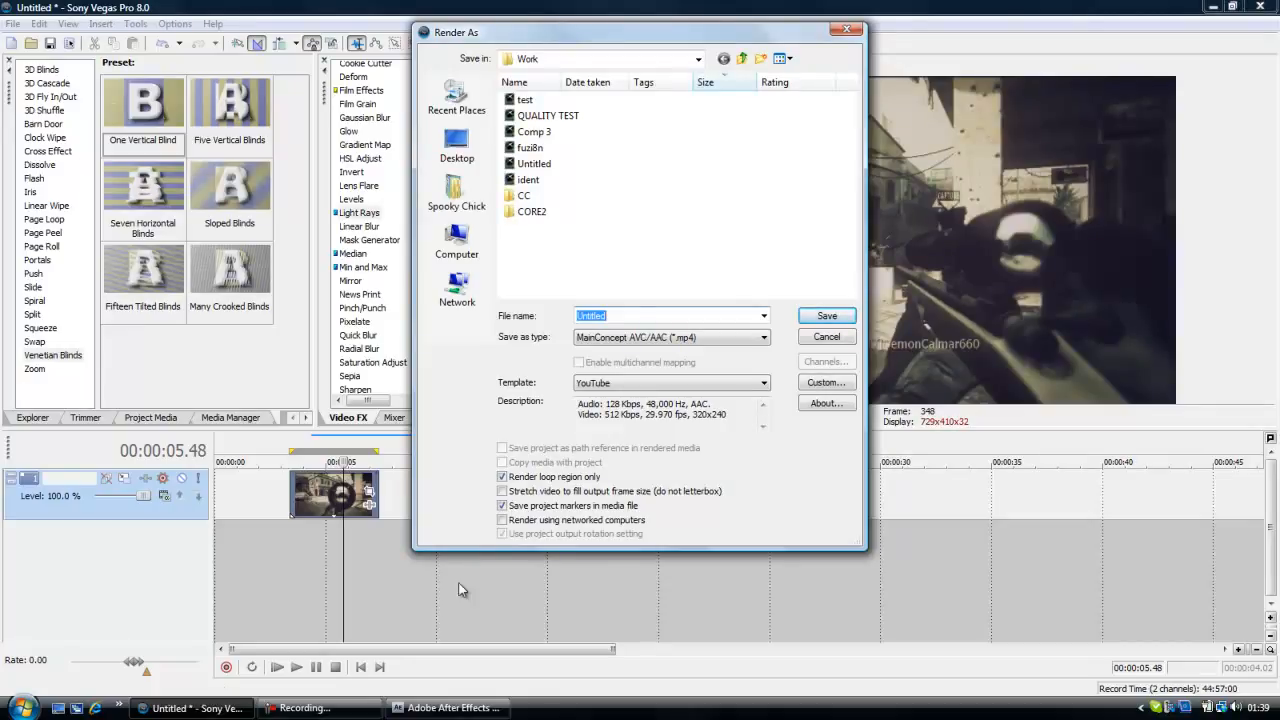
pyautogui.click(651, 345)
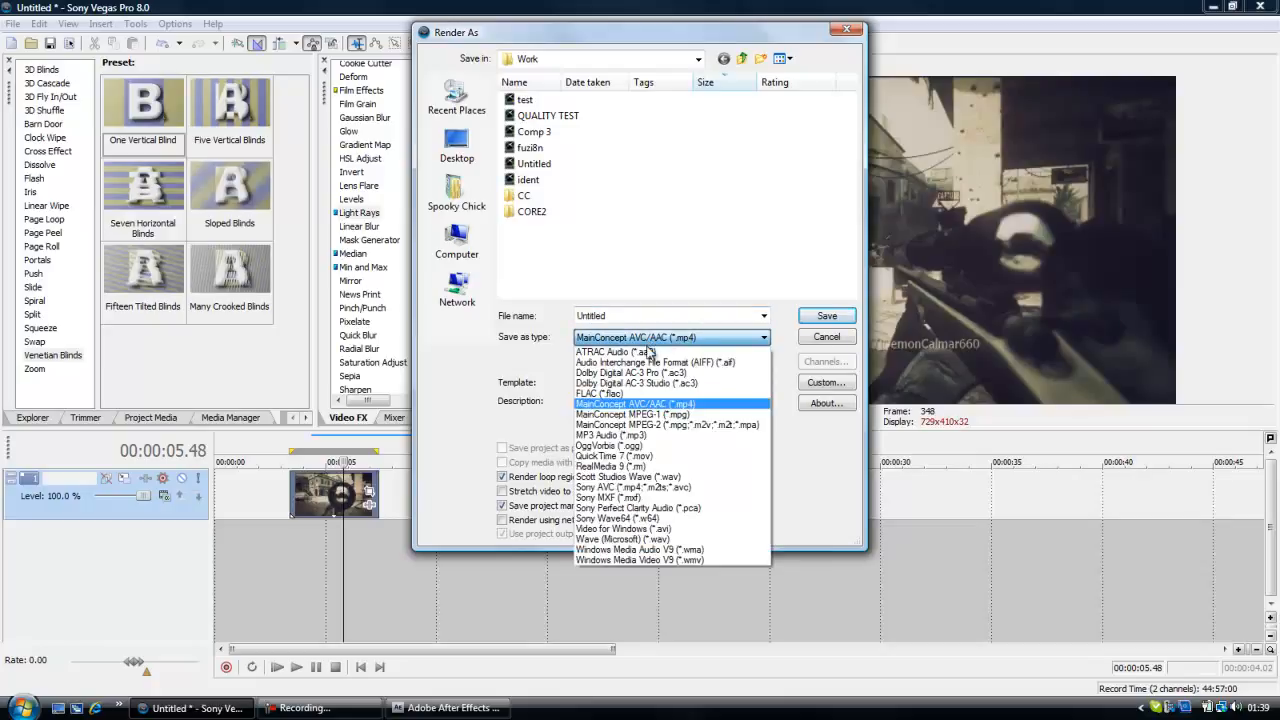
pyautogui.click(655, 405)
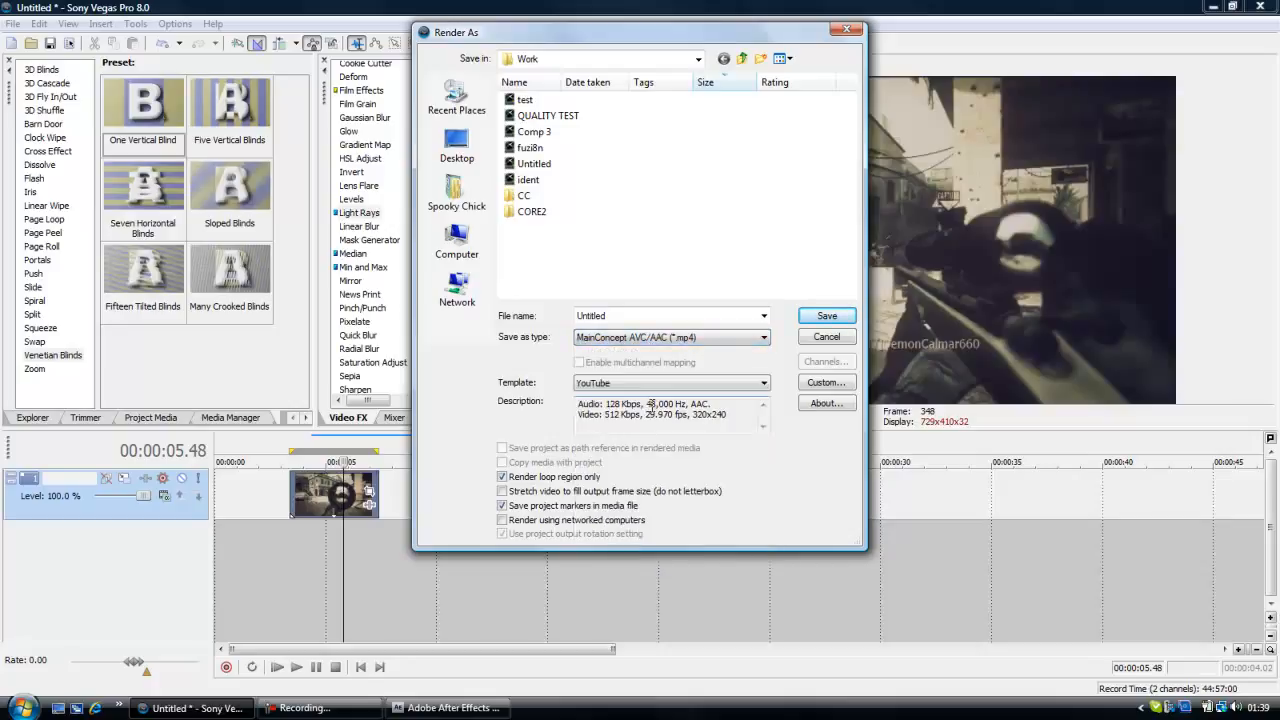
# Customize the YouTube render template, choosing Best as the video rendering quality.
pyautogui.click(816, 385)
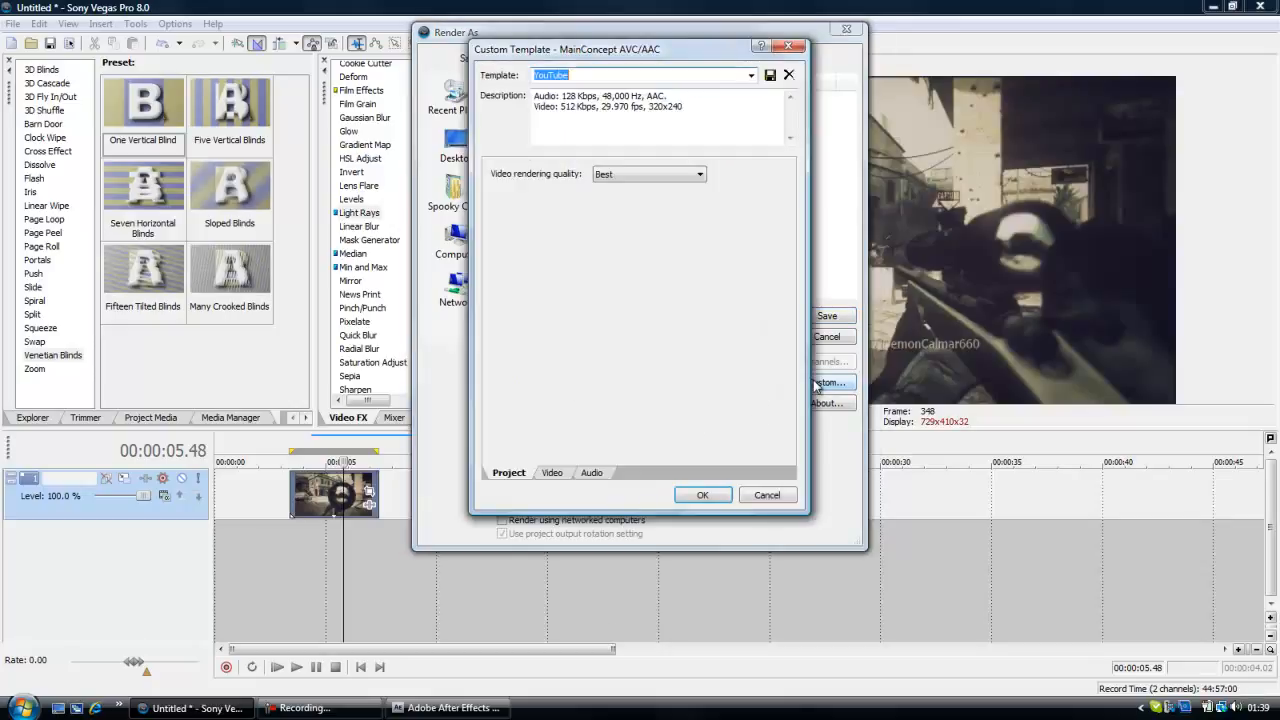
pyautogui.click(614, 175)
pyautogui.click(621, 220)
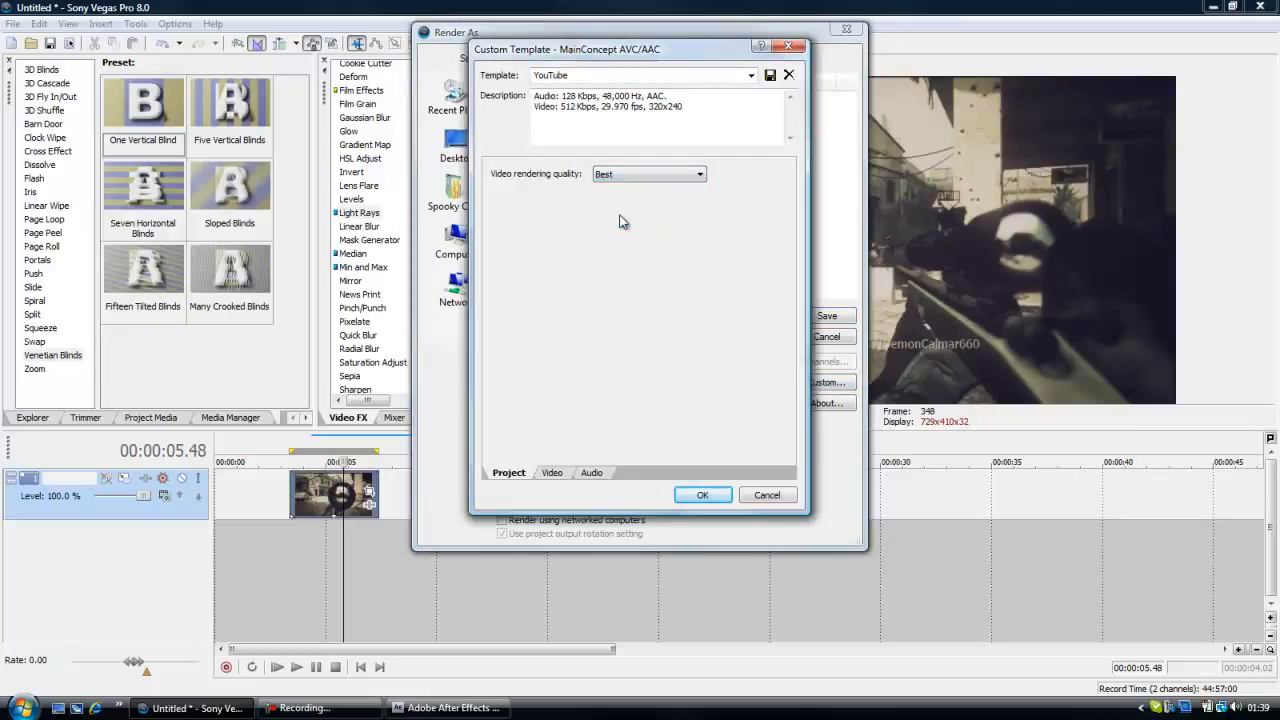
# In the template's video settings, allow the source to adjust the frame size, and review the profile and frame rate.
pyautogui.click(556, 477)
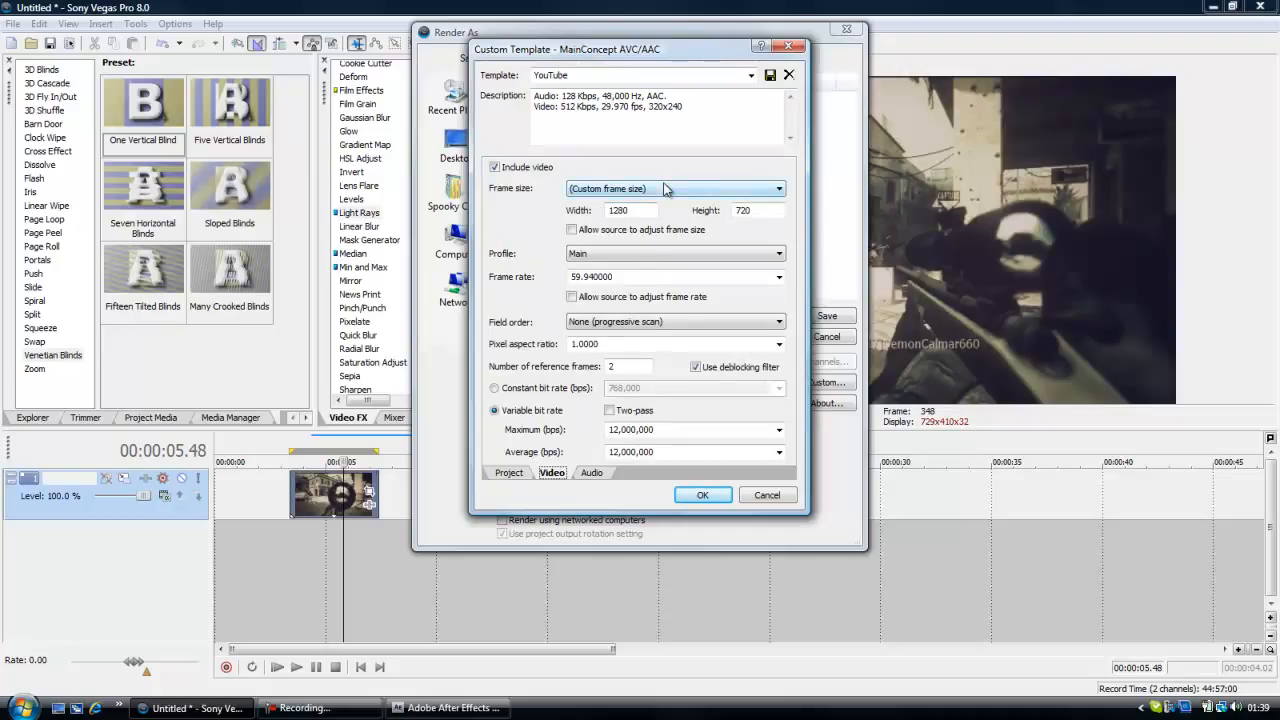
pyautogui.click(572, 231)
pyautogui.click(572, 231)
pyautogui.click(572, 231)
pyautogui.click(572, 231)
pyautogui.click(572, 231)
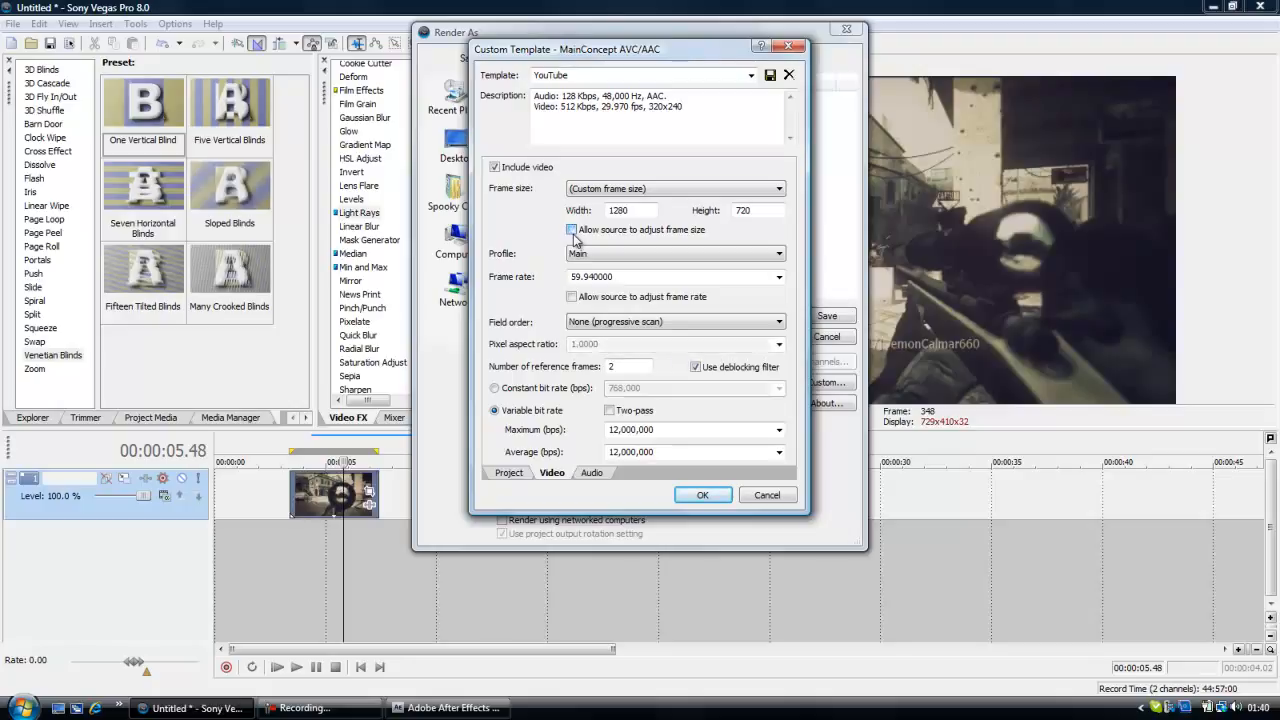
pyautogui.click(624, 247)
pyautogui.click(624, 246)
pyautogui.click(628, 276)
# Check the maximum and average variable bit rates and the audio settings, and accept the custom template.
pyautogui.doubleClick(663, 432)
pyautogui.doubleClick(668, 451)
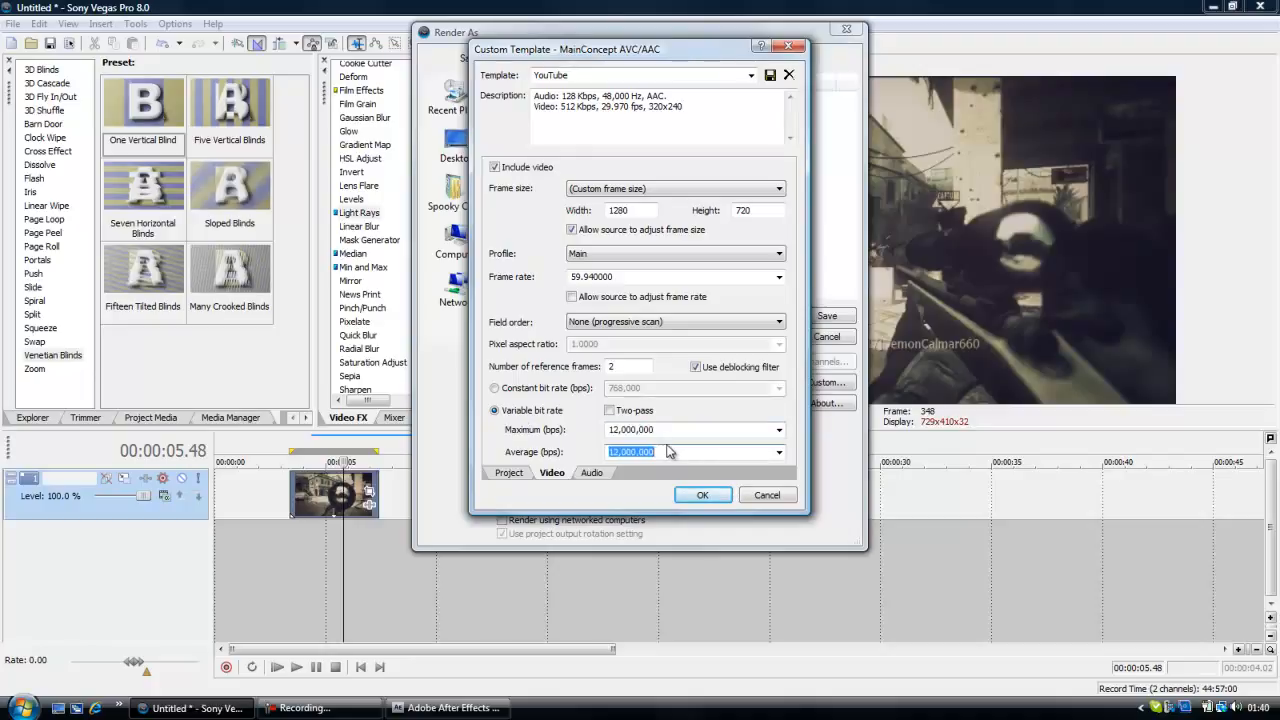
pyautogui.doubleClick(663, 430)
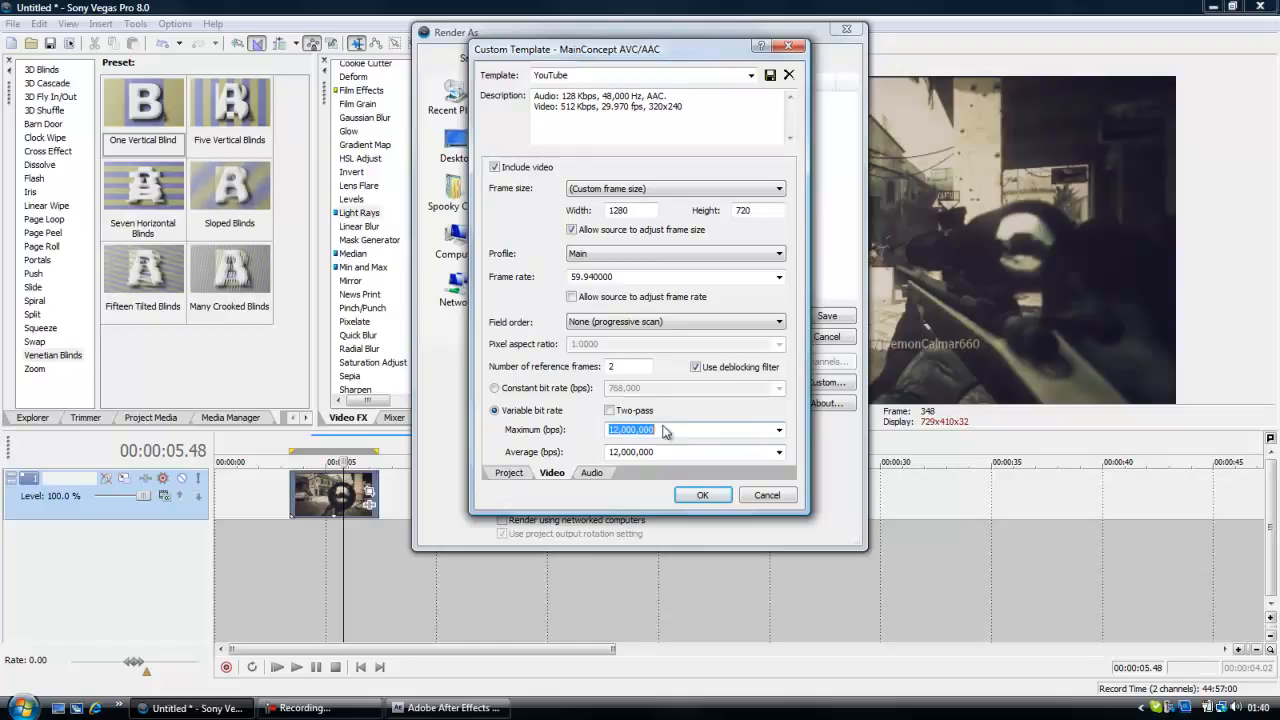
pyautogui.doubleClick(668, 452)
pyautogui.doubleClick(666, 430)
pyautogui.doubleClick(670, 454)
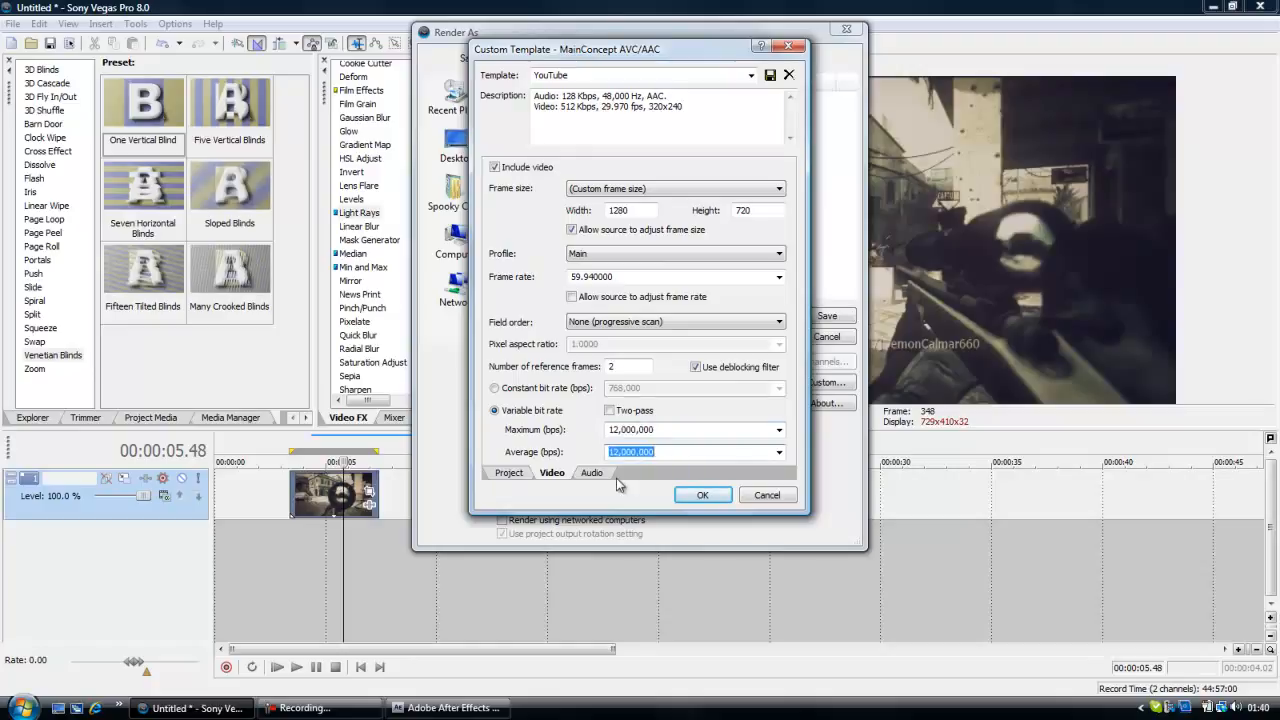
pyautogui.click(600, 473)
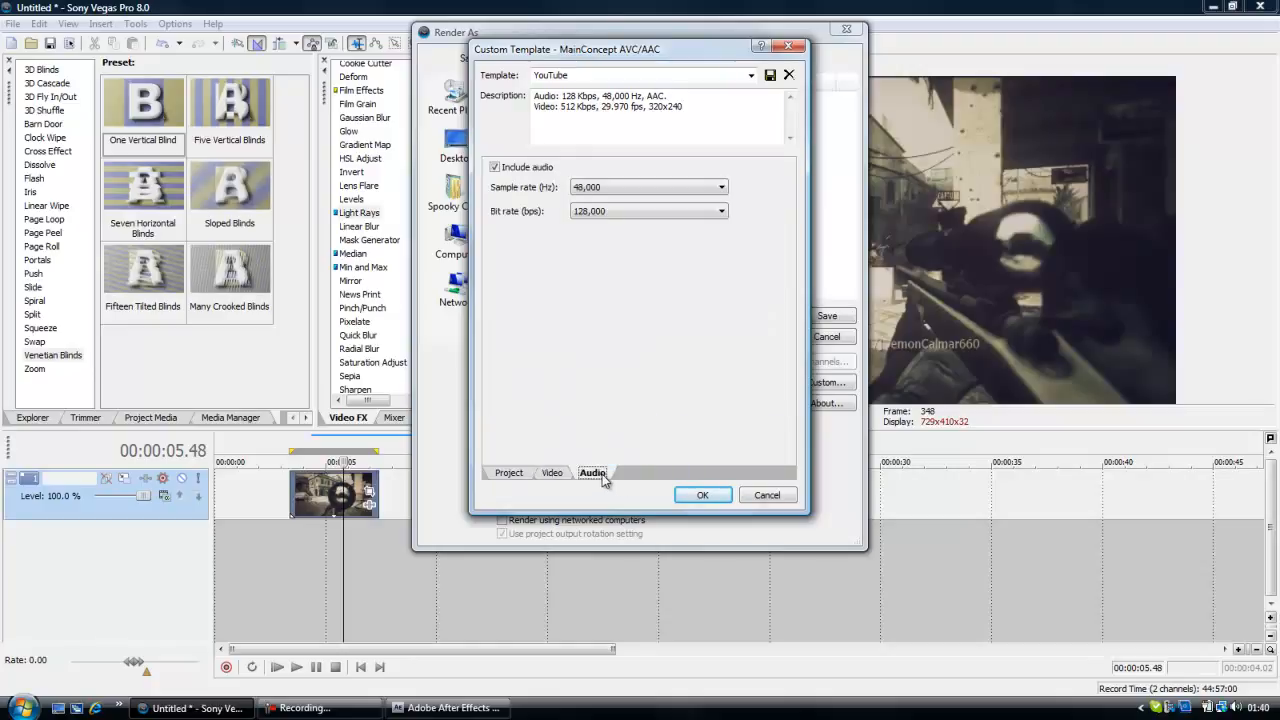
pyautogui.click(712, 495)
# Name the output file tut and start rendering it into the Work folder.
pyautogui.doubleClick(650, 315)
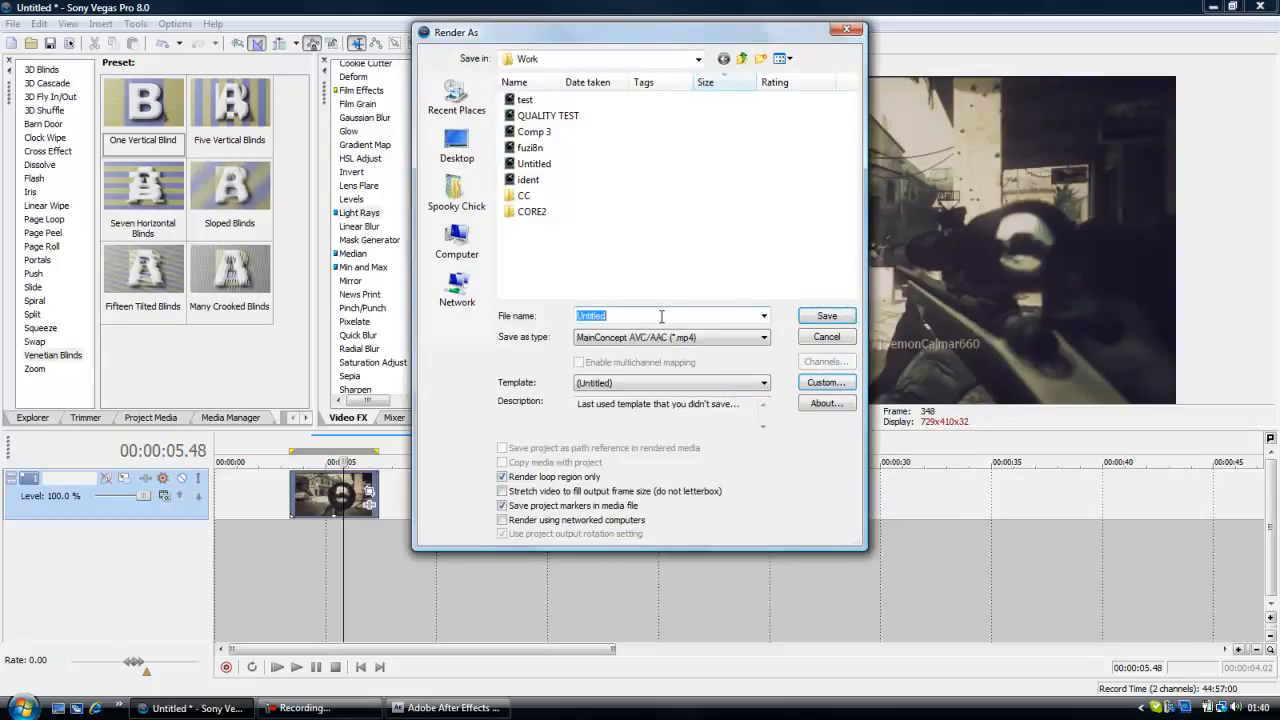
pyautogui.write('tut')
pyautogui.press('Return')
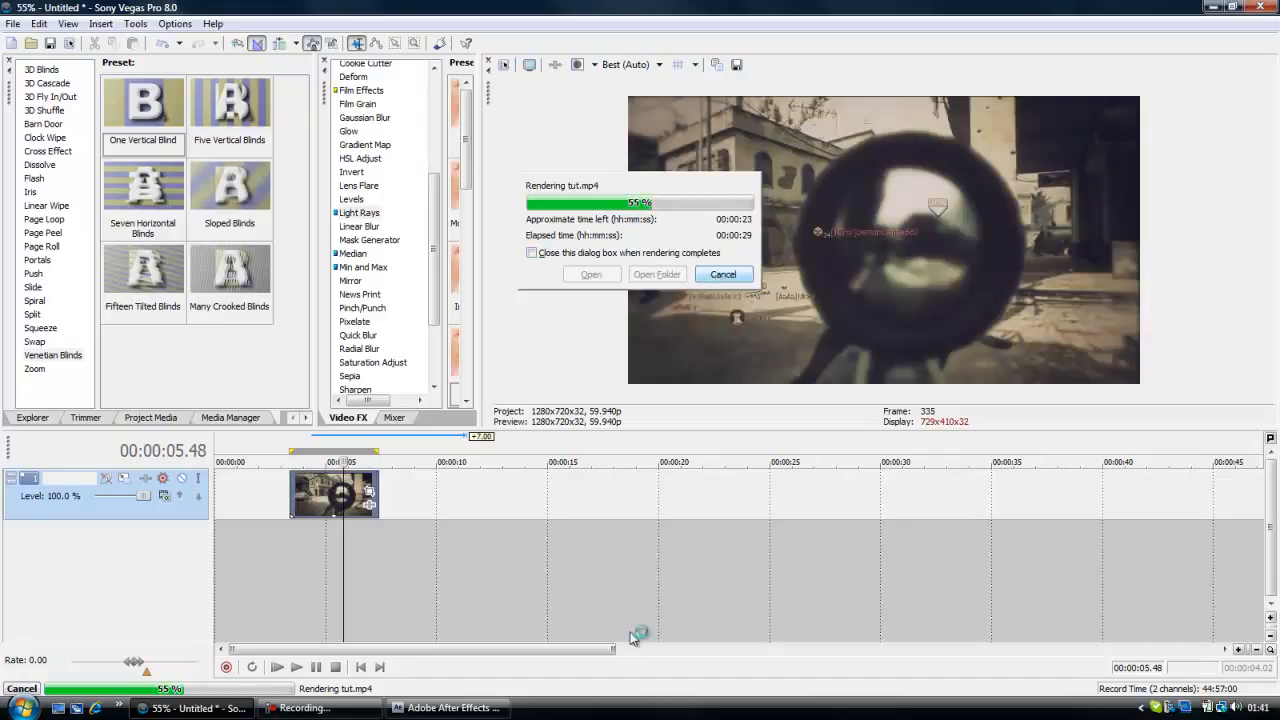
pyautogui.click(348, 710)
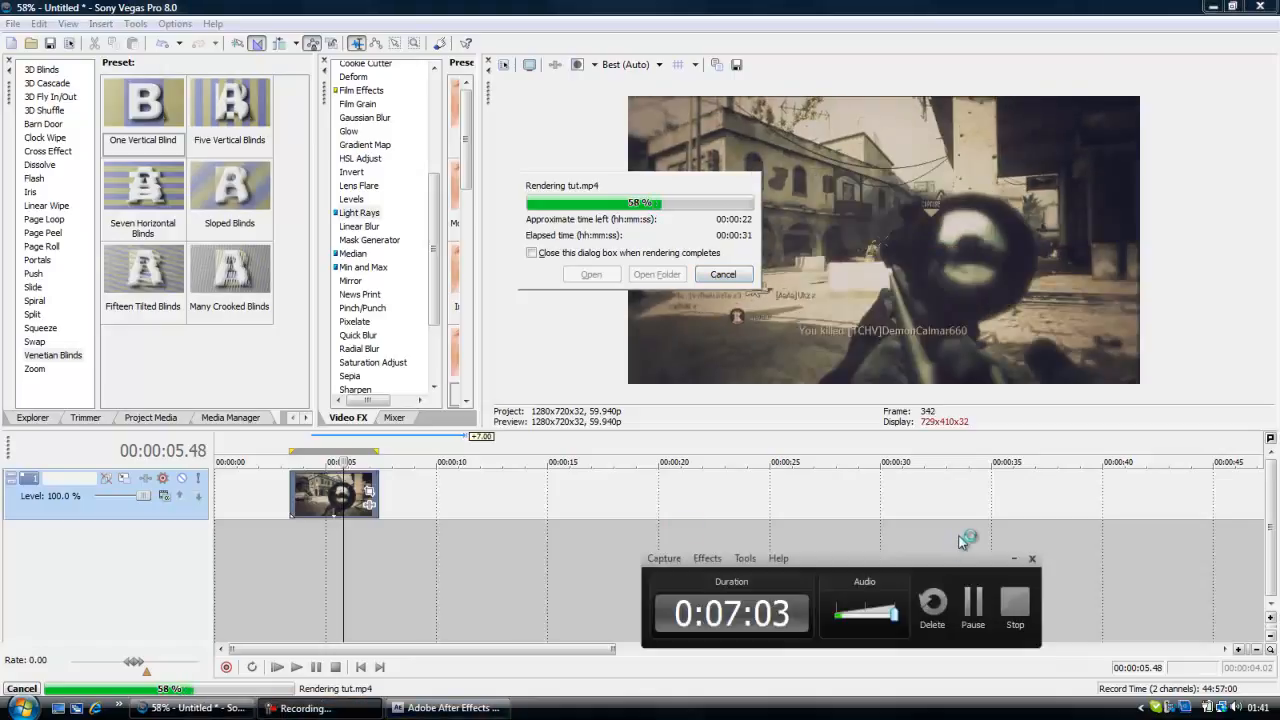